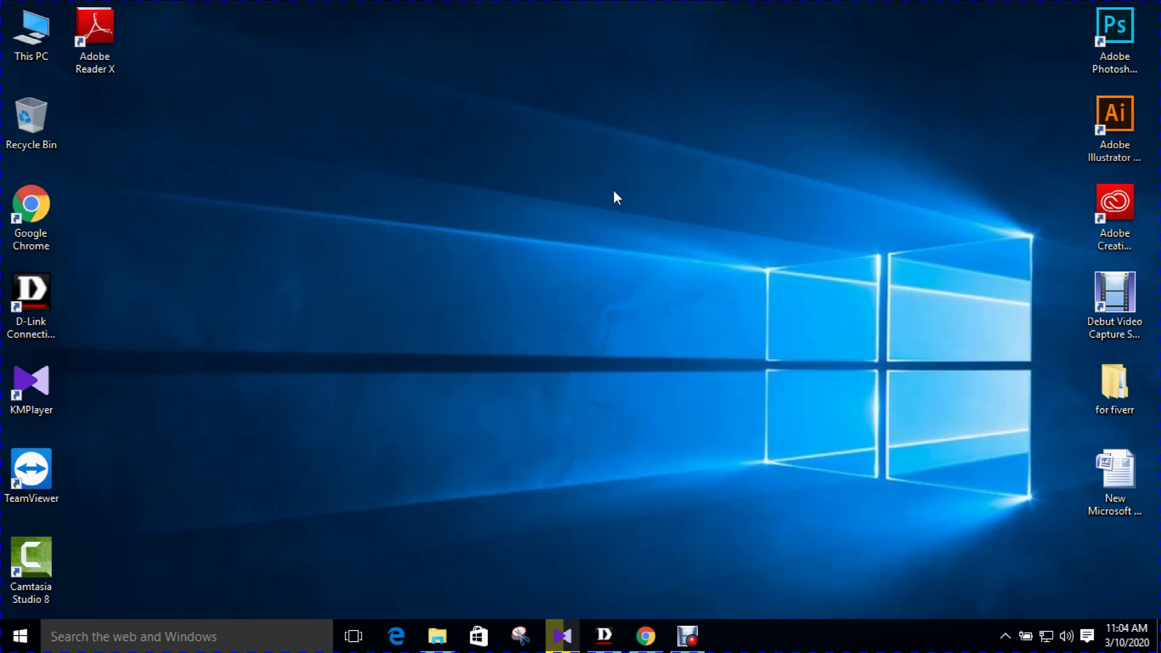
Refresh the desktop and set its icon size to Large icons.
{"action": "right_click", "coordinate": [484, 128]}
{"action": "left_click", "coordinate": [517, 178]}
{"action": "right_click", "coordinate": [438, 95]}
{"action": "mouse_move", "coordinate": [474, 107]}
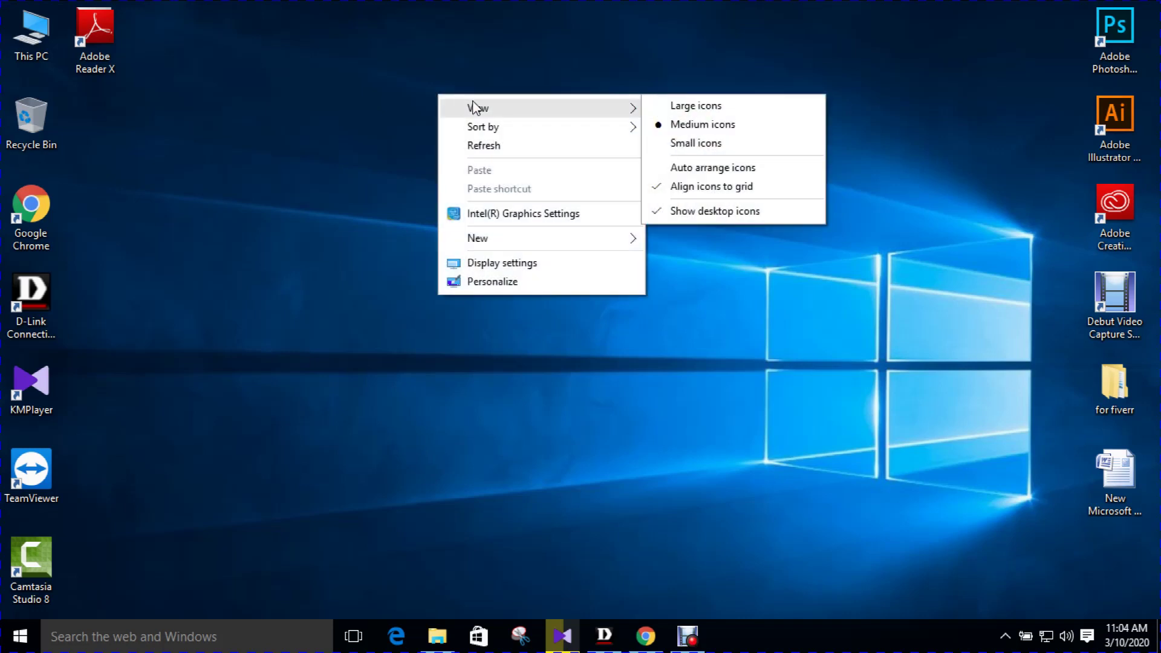
{"action": "left_click", "coordinate": [674, 110]}
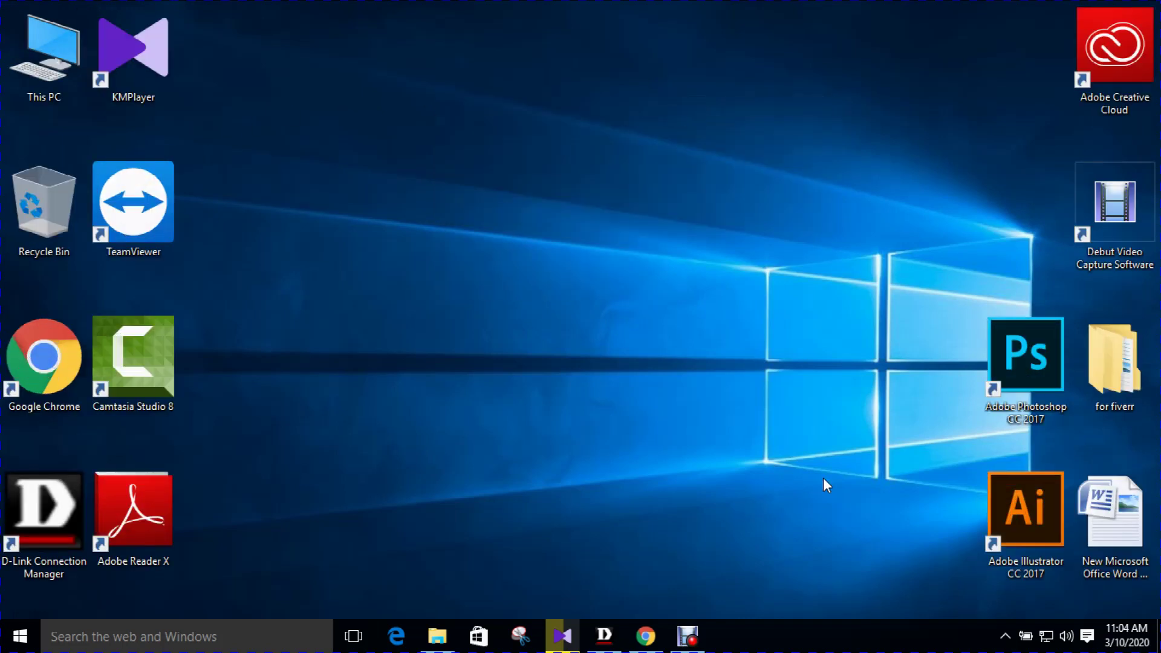
Set the desktop icon size to Medium icons and refresh the desktop.
{"action": "right_click", "coordinate": [450, 109]}
{"action": "left_click", "coordinate": [513, 158]}
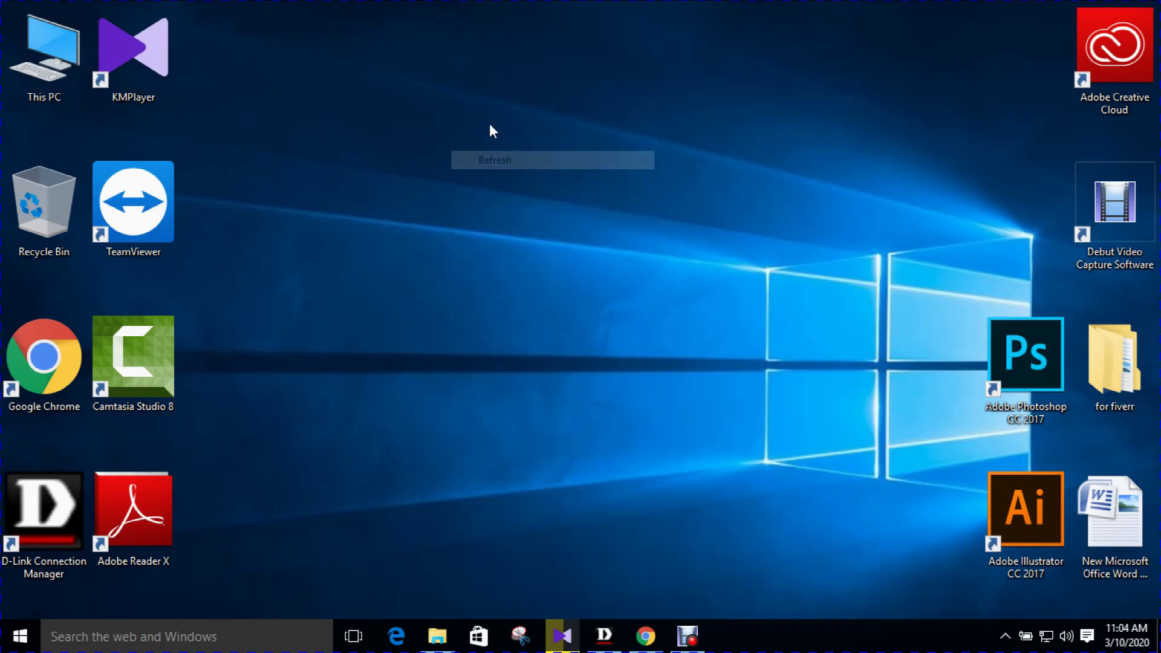
{"action": "right_click", "coordinate": [475, 97]}
{"action": "mouse_move", "coordinate": [502, 108]}
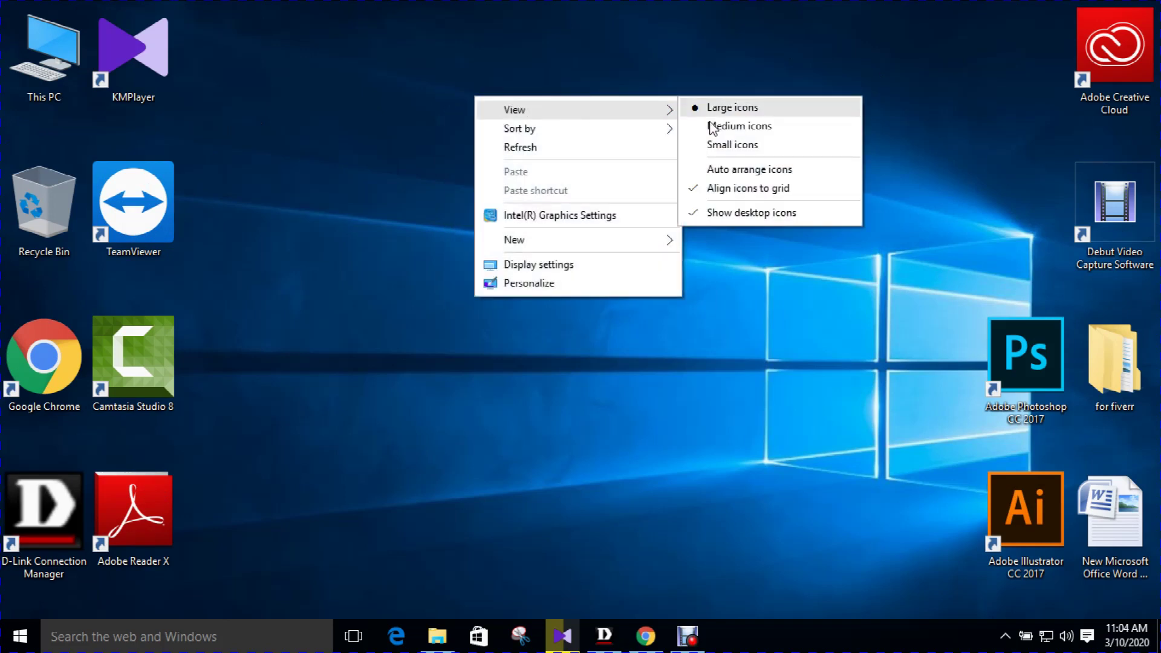
{"action": "left_click", "coordinate": [744, 127]}
{"action": "right_click", "coordinate": [446, 66]}
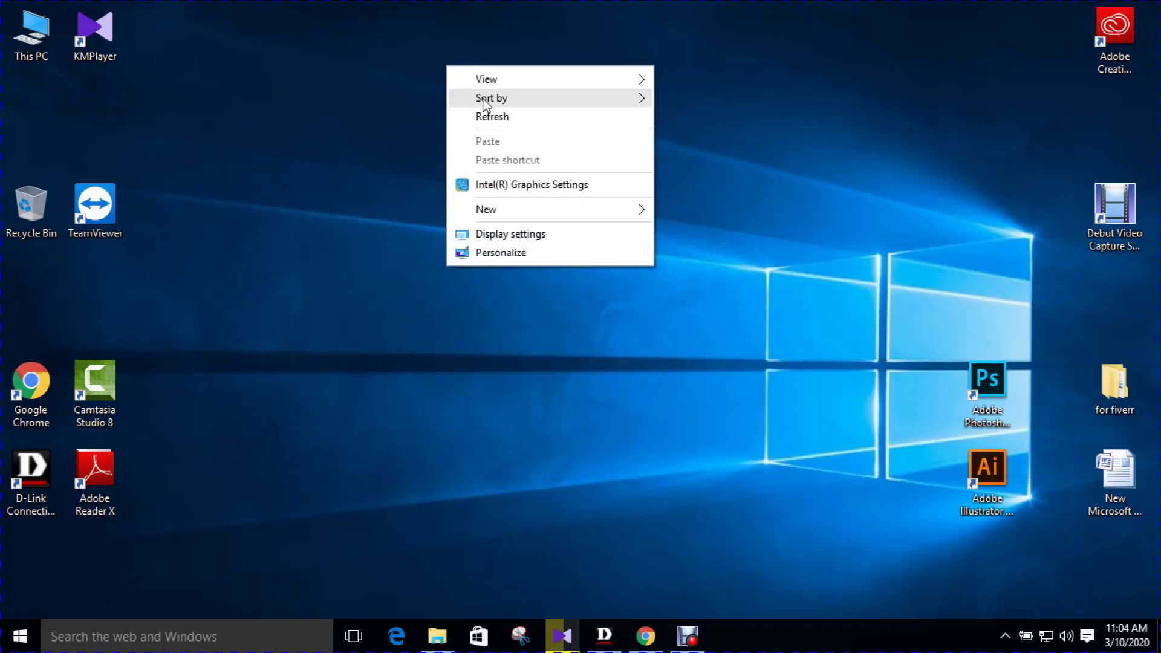
{"action": "left_click", "coordinate": [494, 120]}
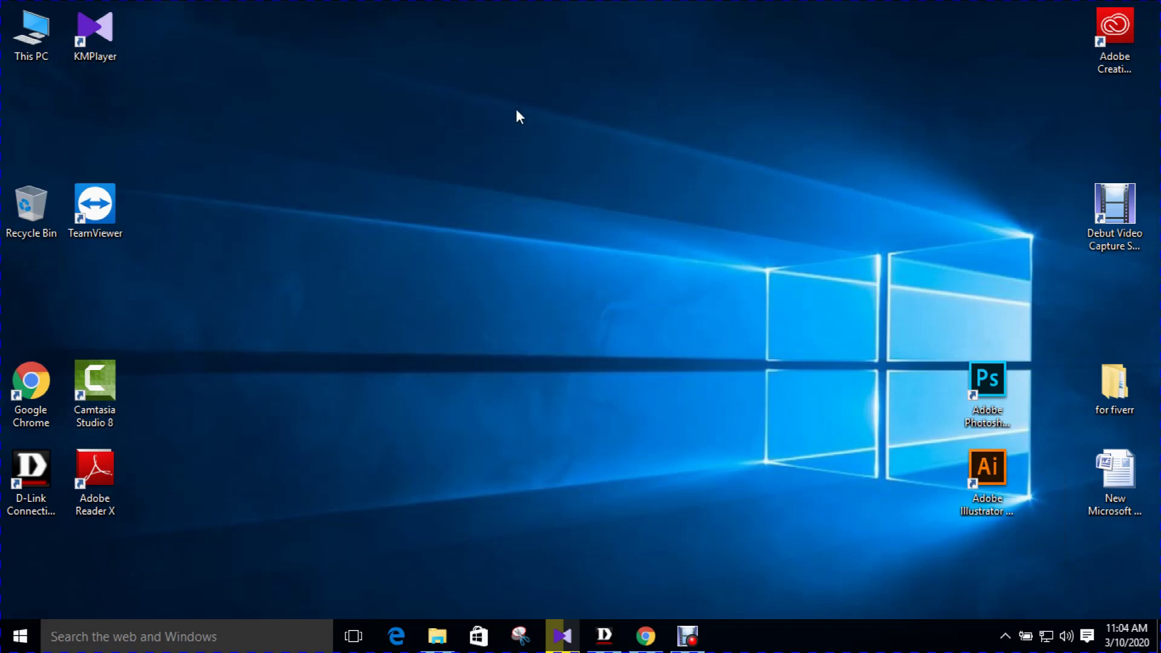
Refresh the desktop and set its icon size to Small icons.
{"action": "right_click", "coordinate": [447, 44]}
{"action": "left_click", "coordinate": [501, 97]}
{"action": "right_click", "coordinate": [453, 58]}
{"action": "mouse_move", "coordinate": [482, 70]}
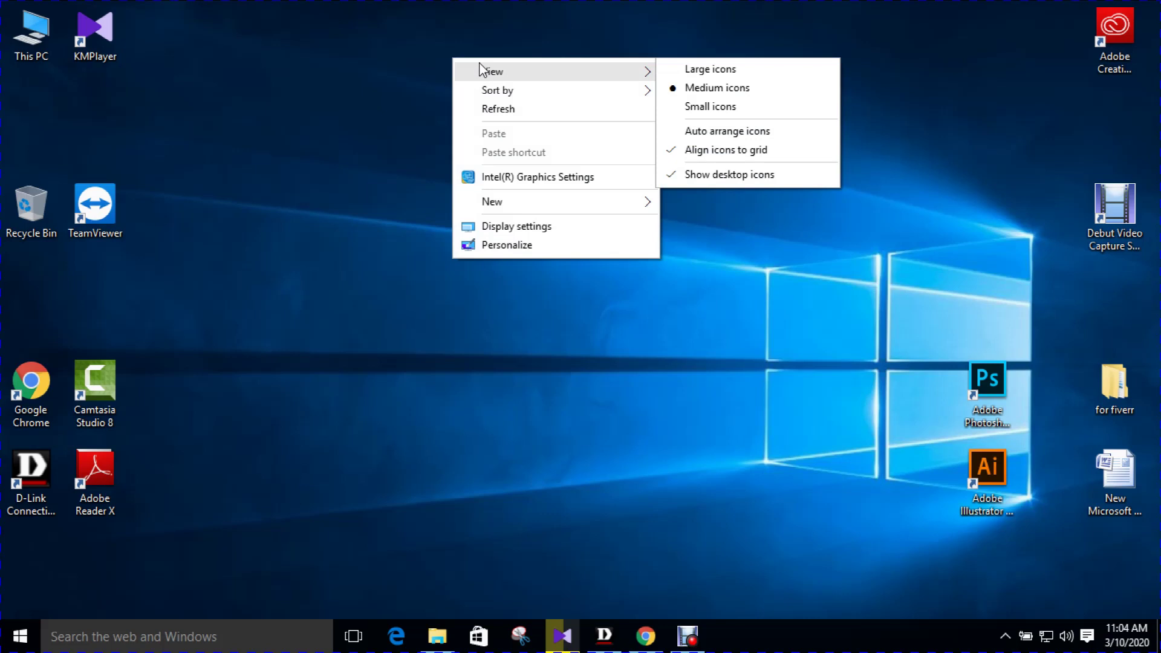
{"action": "left_click", "coordinate": [722, 107]}
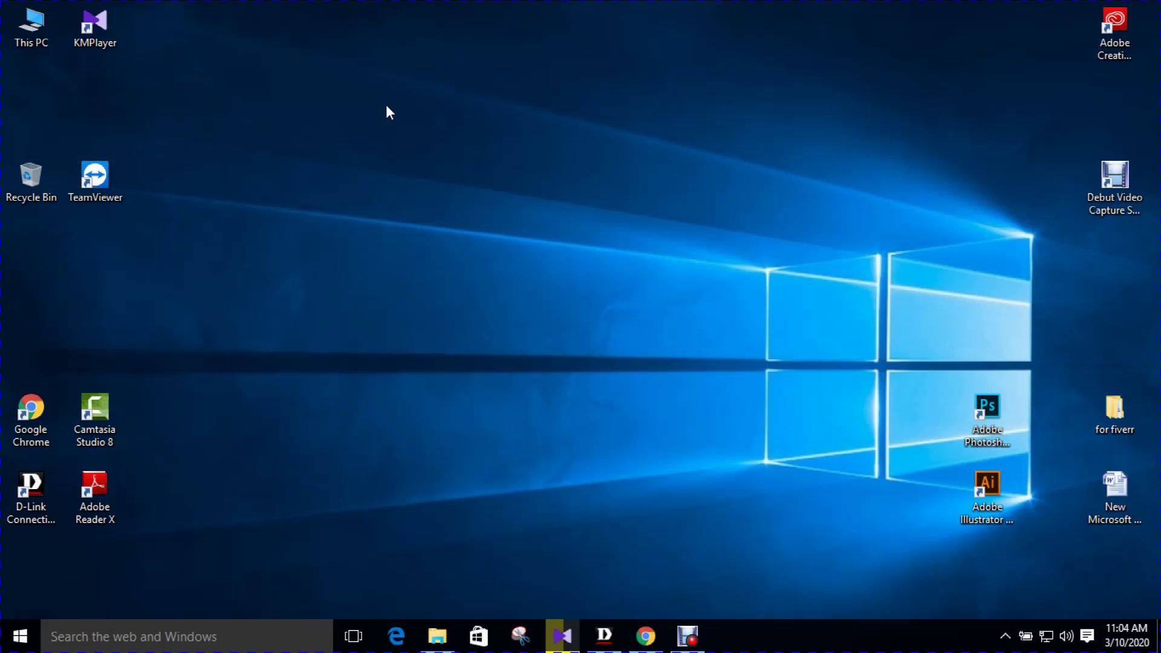
Turn on Auto arrange icons for the desktop and refresh it.
{"action": "right_click", "coordinate": [397, 35]}
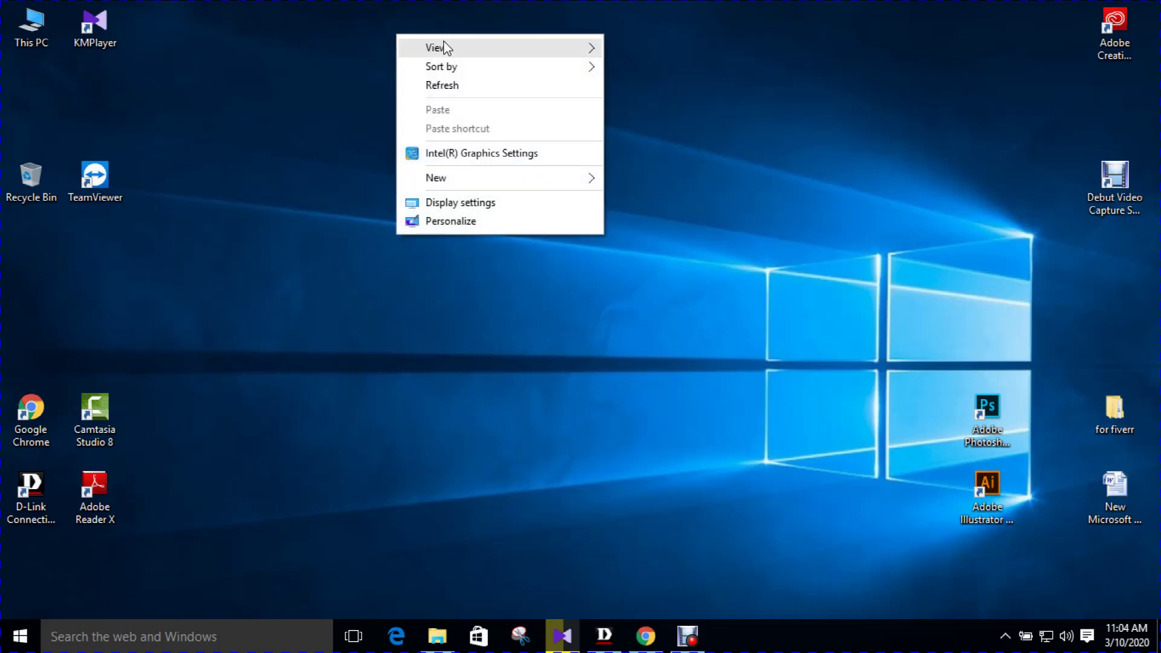
{"action": "mouse_move", "coordinate": [444, 42]}
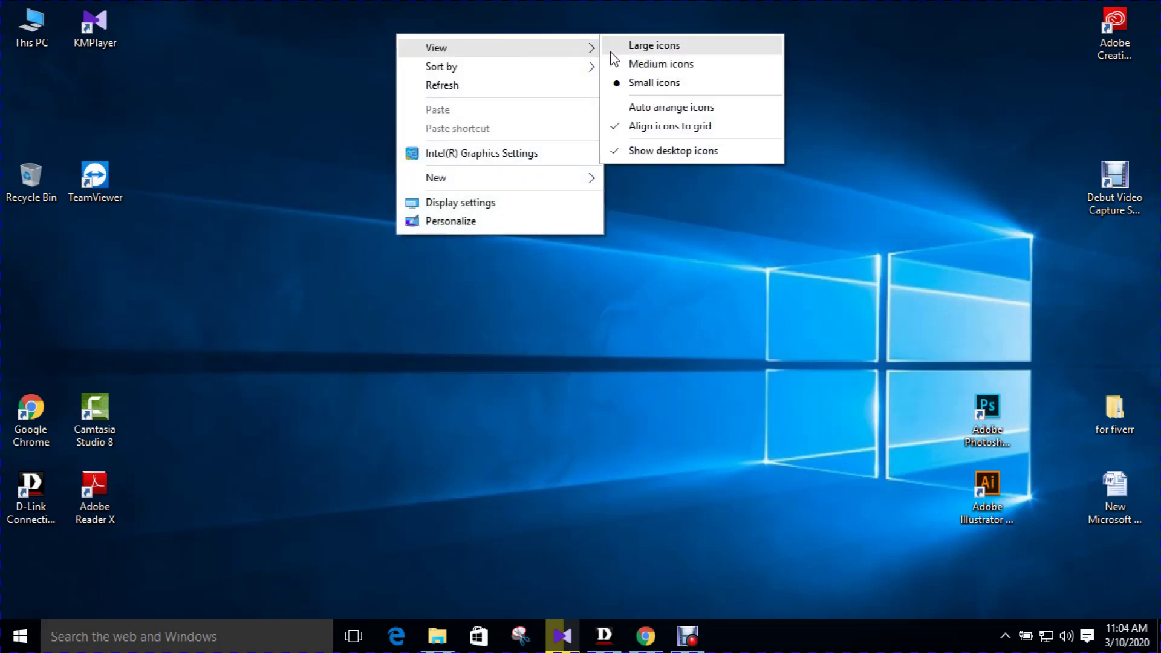
{"action": "left_click", "coordinate": [682, 109]}
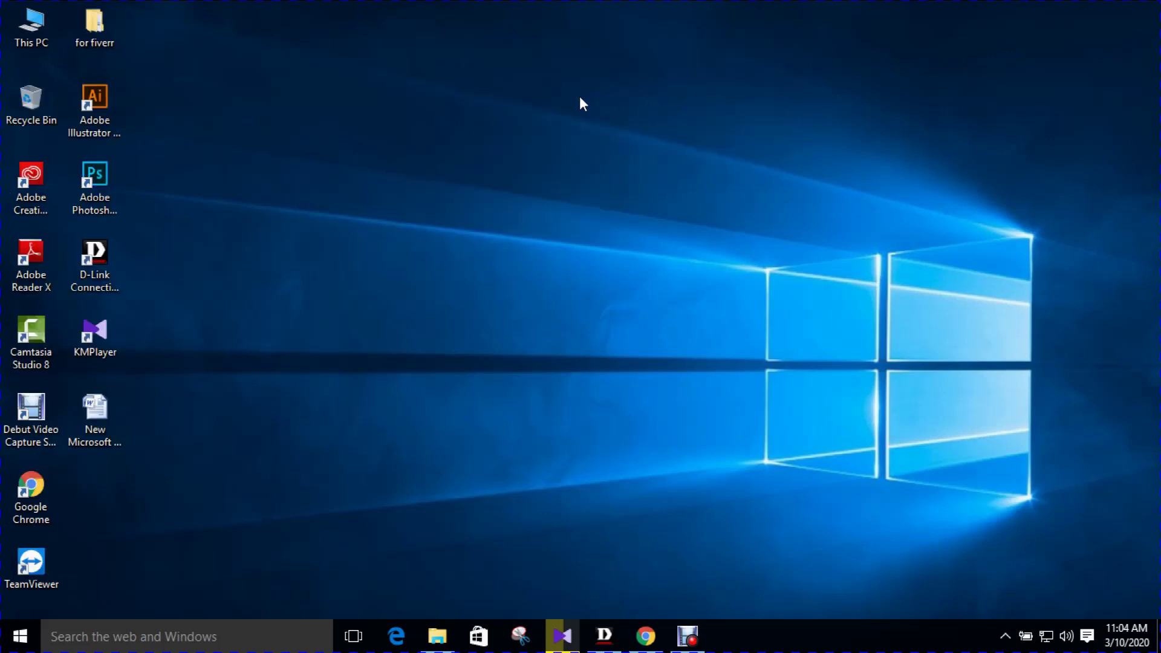
{"action": "right_click", "coordinate": [558, 79]}
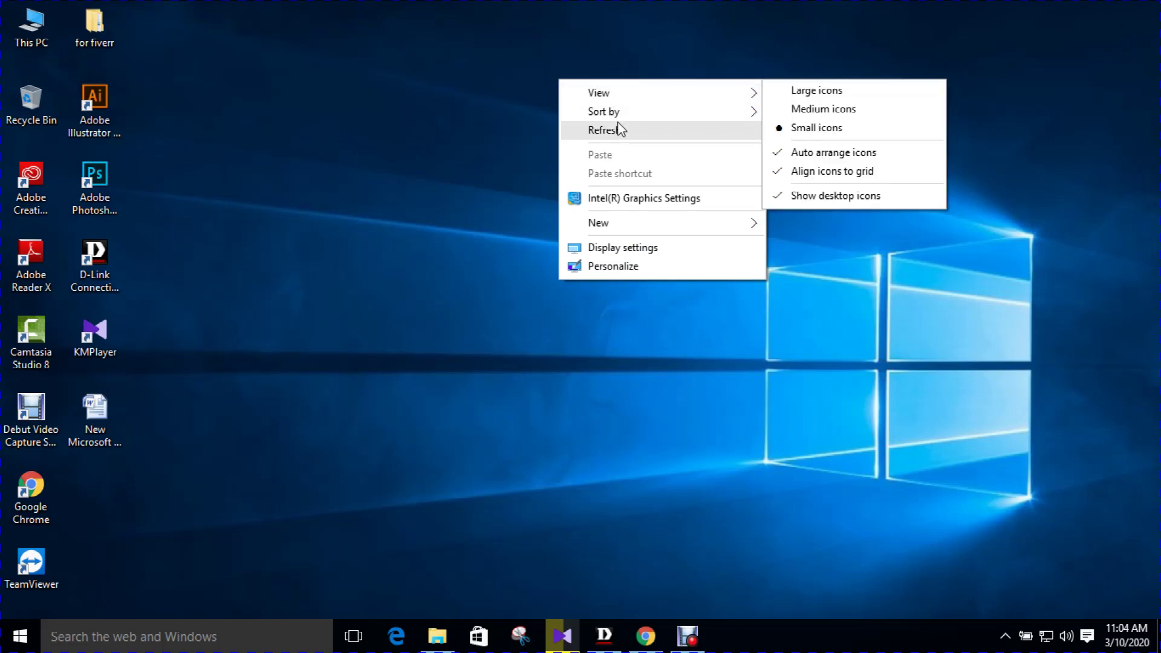
{"action": "left_click", "coordinate": [618, 125]}
Set the auto-arranged desktop icons to Medium icons and refresh the desktop.
{"action": "right_click", "coordinate": [436, 23]}
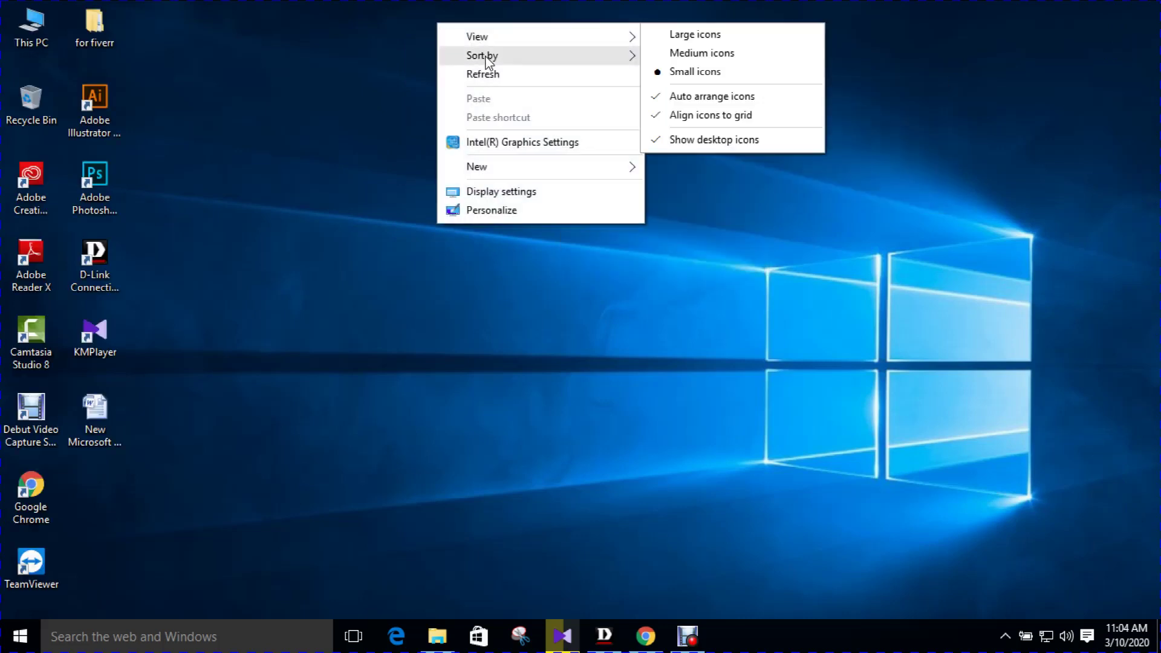
{"action": "mouse_move", "coordinate": [488, 62]}
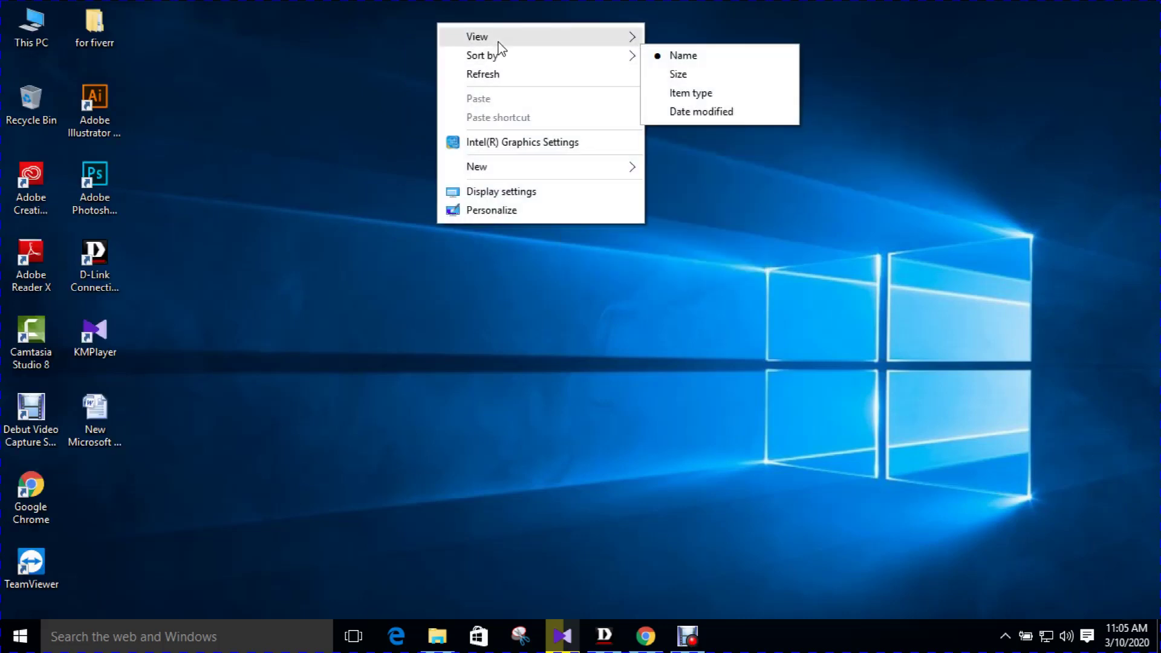
{"action": "mouse_move", "coordinate": [601, 45]}
{"action": "left_click", "coordinate": [671, 54]}
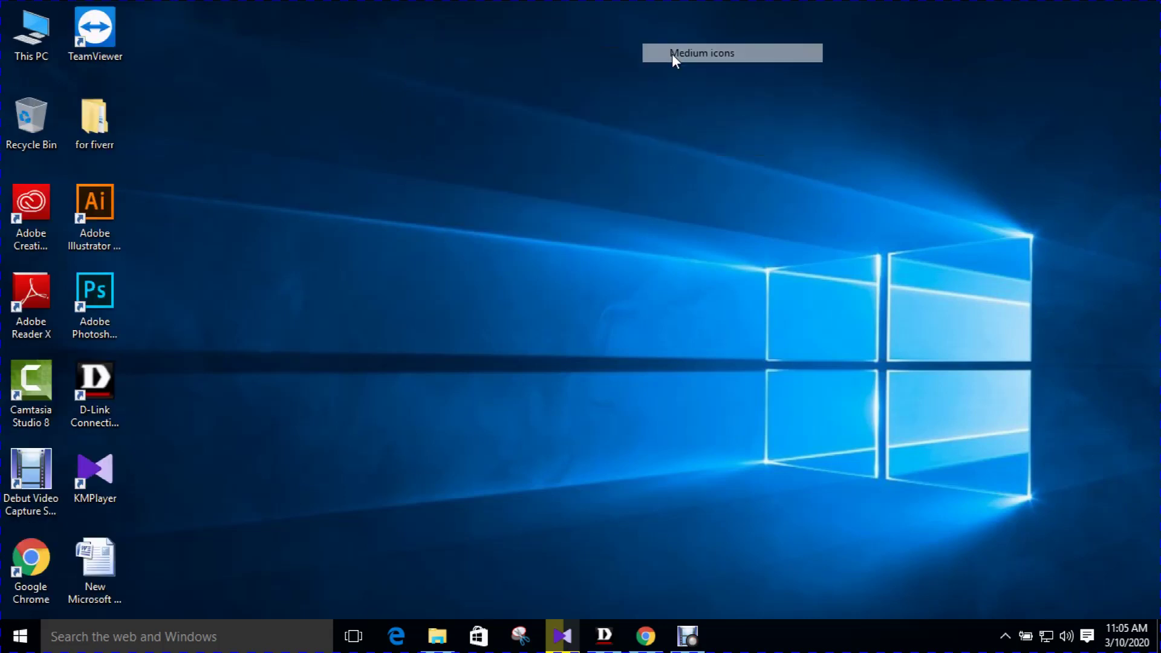
{"action": "right_click", "coordinate": [491, 106]}
{"action": "left_click", "coordinate": [574, 159]}
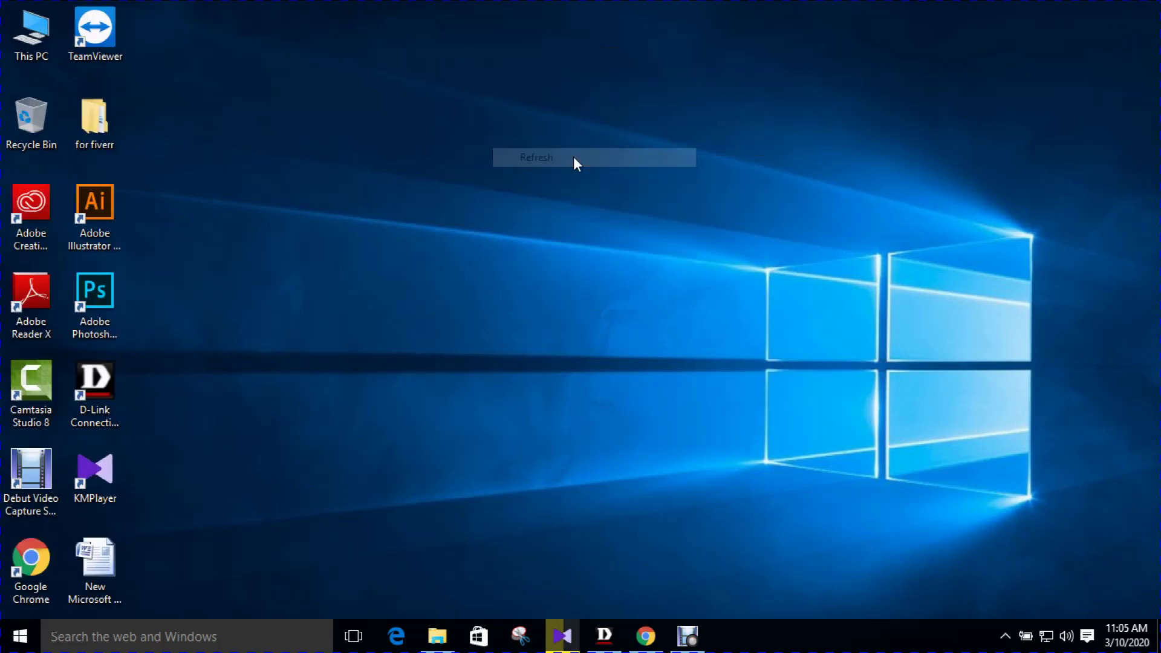
Turn off Auto arrange icons for the desktop.
{"action": "right_click", "coordinate": [458, 86]}
{"action": "mouse_move", "coordinate": [477, 97]}
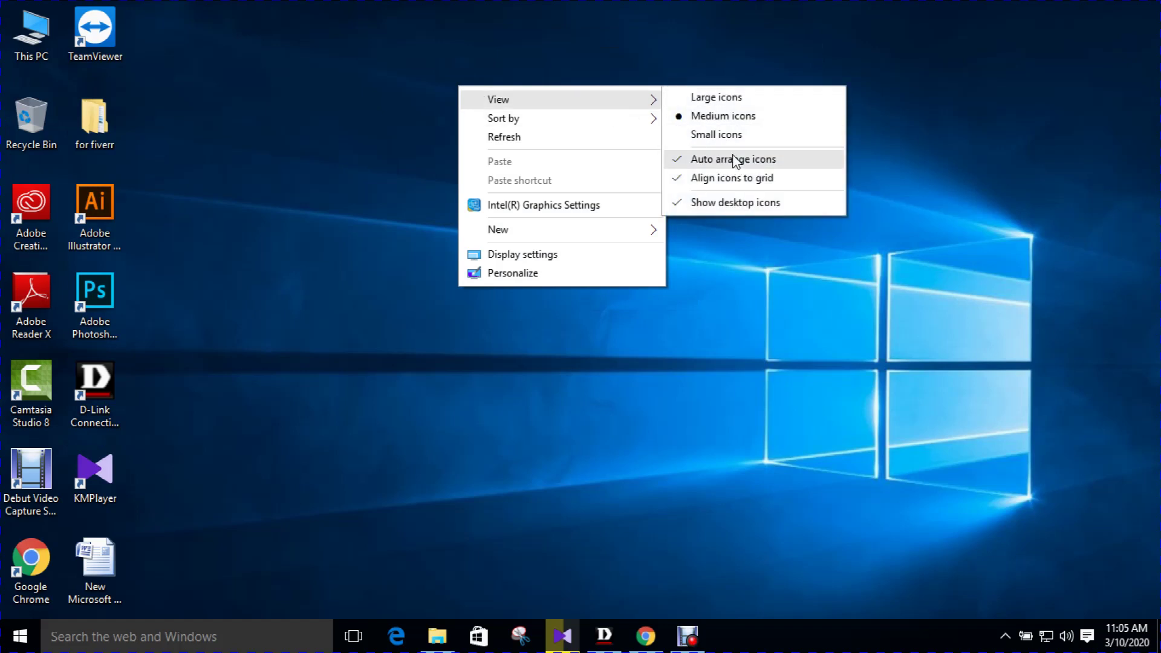
{"action": "left_click", "coordinate": [735, 160]}
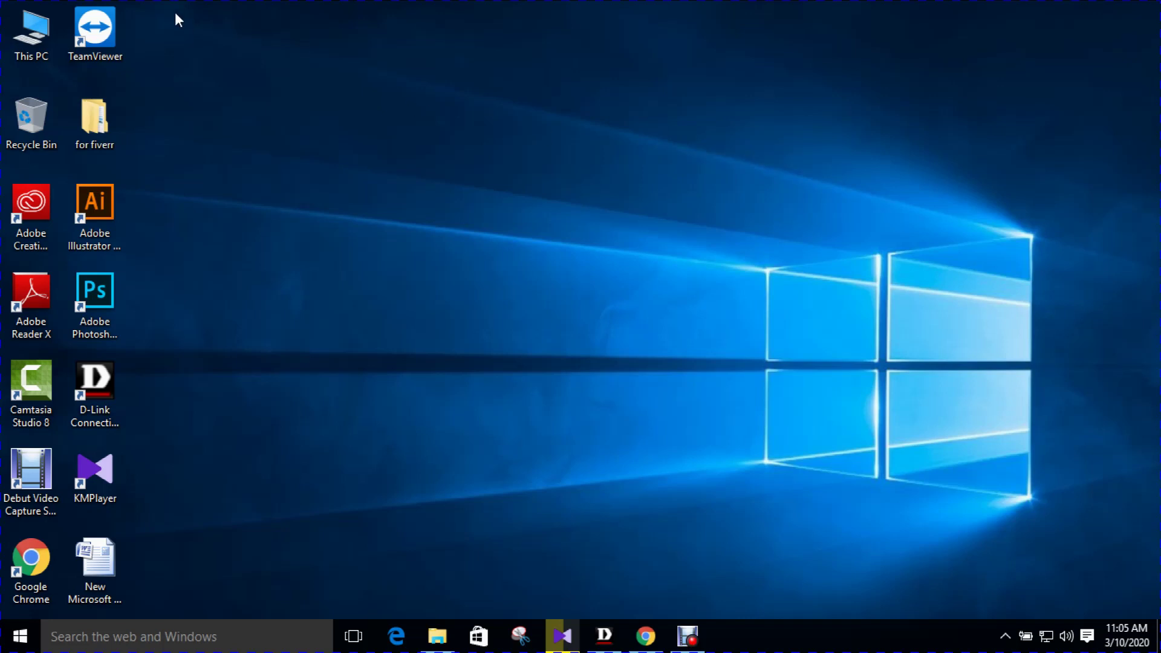
Move the second column of desktop icons, from TeamViewer down to the Word document, to the desktop's right edge and refresh the desktop.
{"action": "left_click_drag", "start_coordinate": [175, 12], "coordinate": [92, 582]}
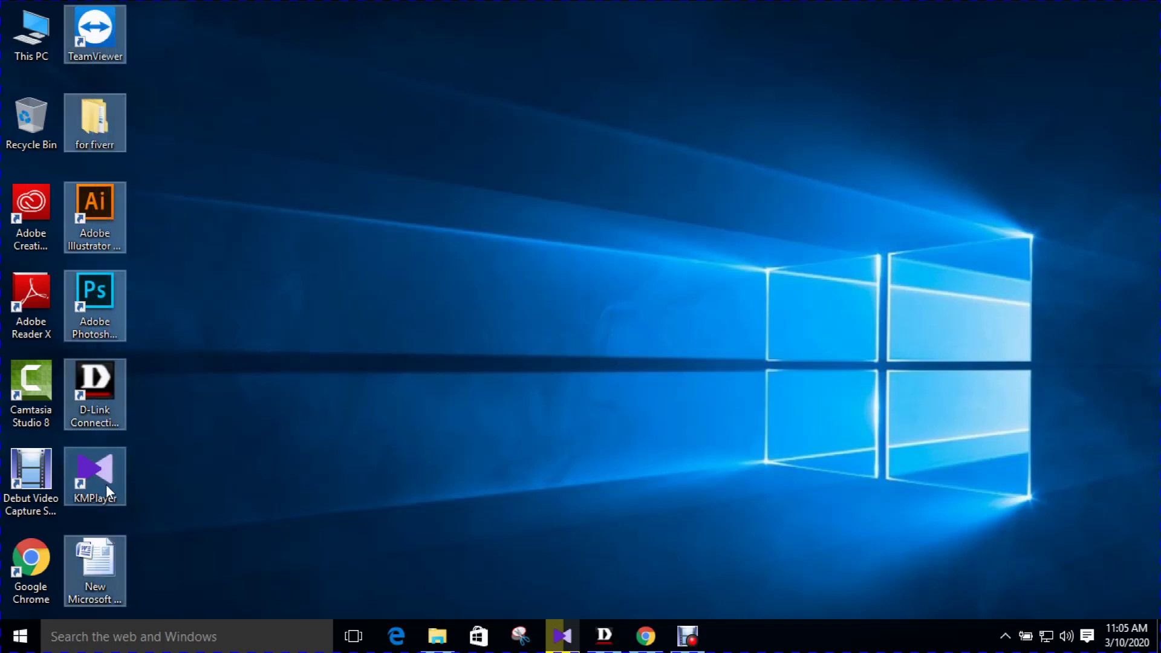
{"action": "left_click_drag", "start_coordinate": [106, 484], "coordinate": [1130, 478]}
{"action": "right_click", "coordinate": [454, 158]}
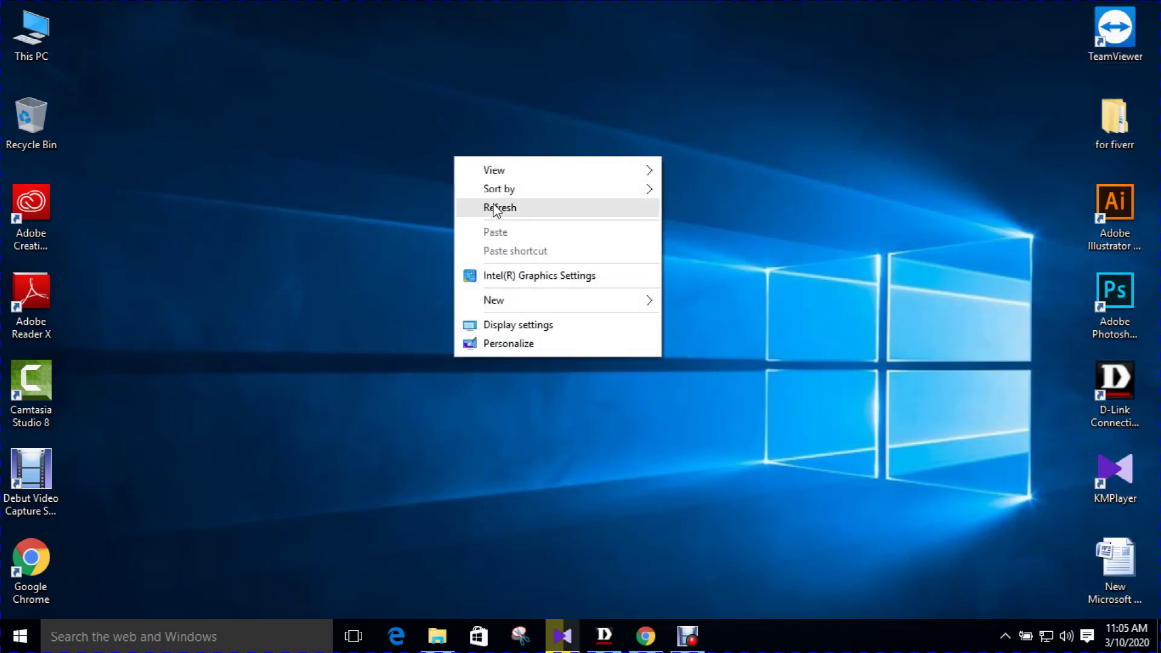
{"action": "left_click", "coordinate": [494, 209]}
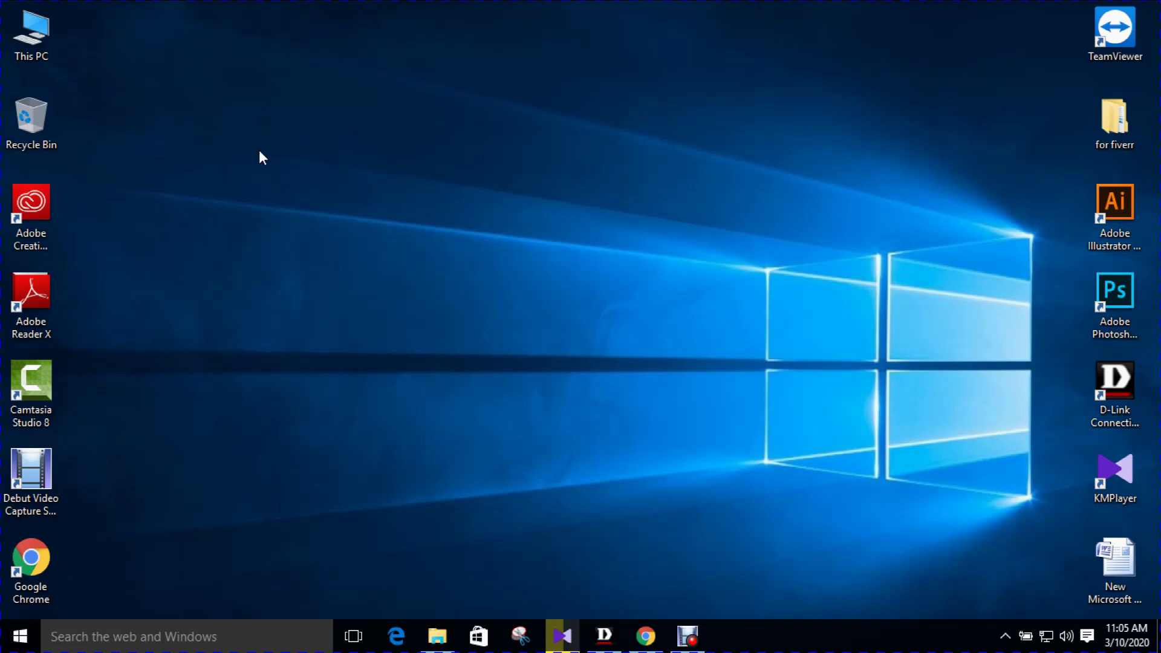
{"action": "right_click", "coordinate": [457, 156]}
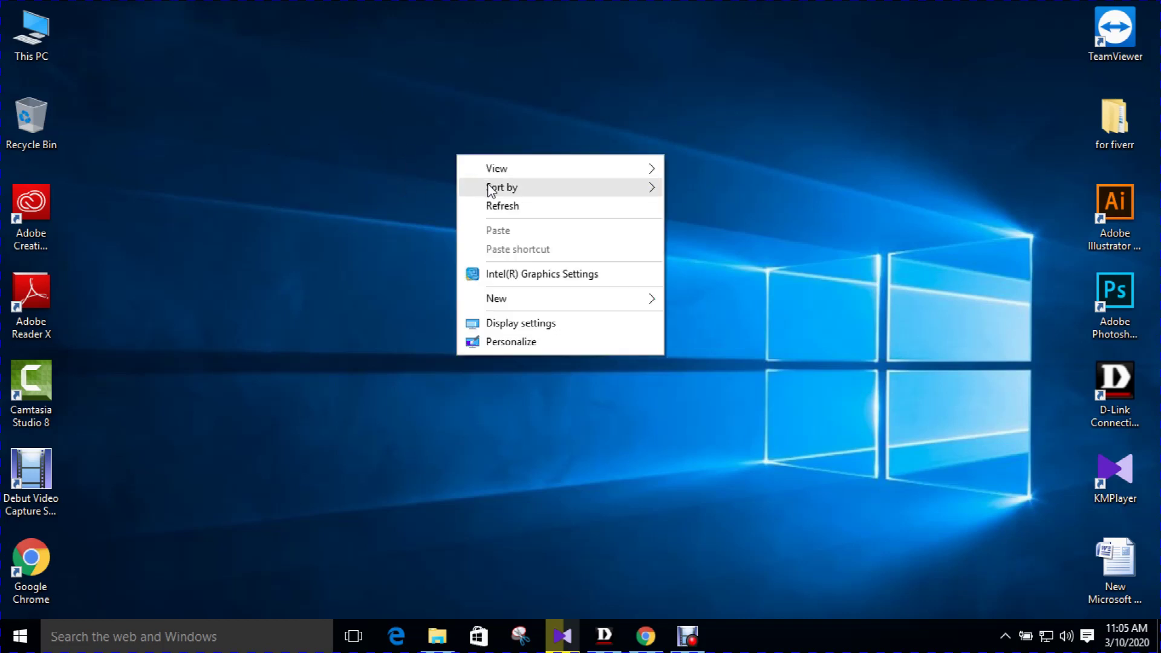
{"action": "left_click", "coordinate": [494, 199]}
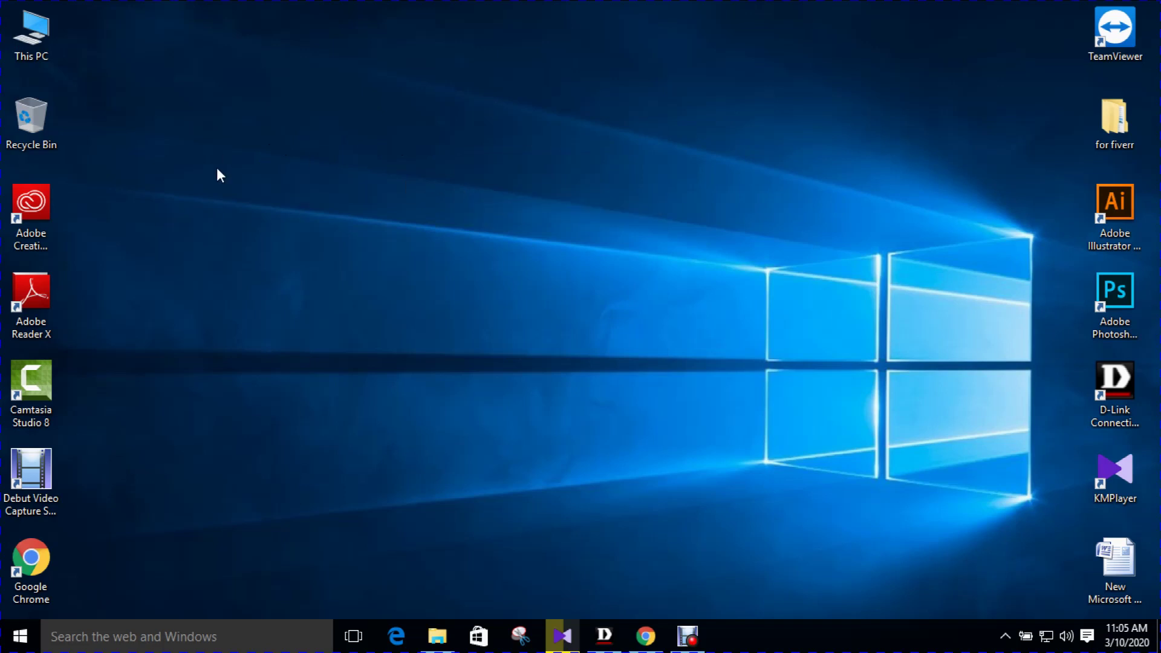
Open This PC in a maximized window and go to the extra folder on Local Disk (G:).
{"action": "double_click", "coordinate": [48, 50]}
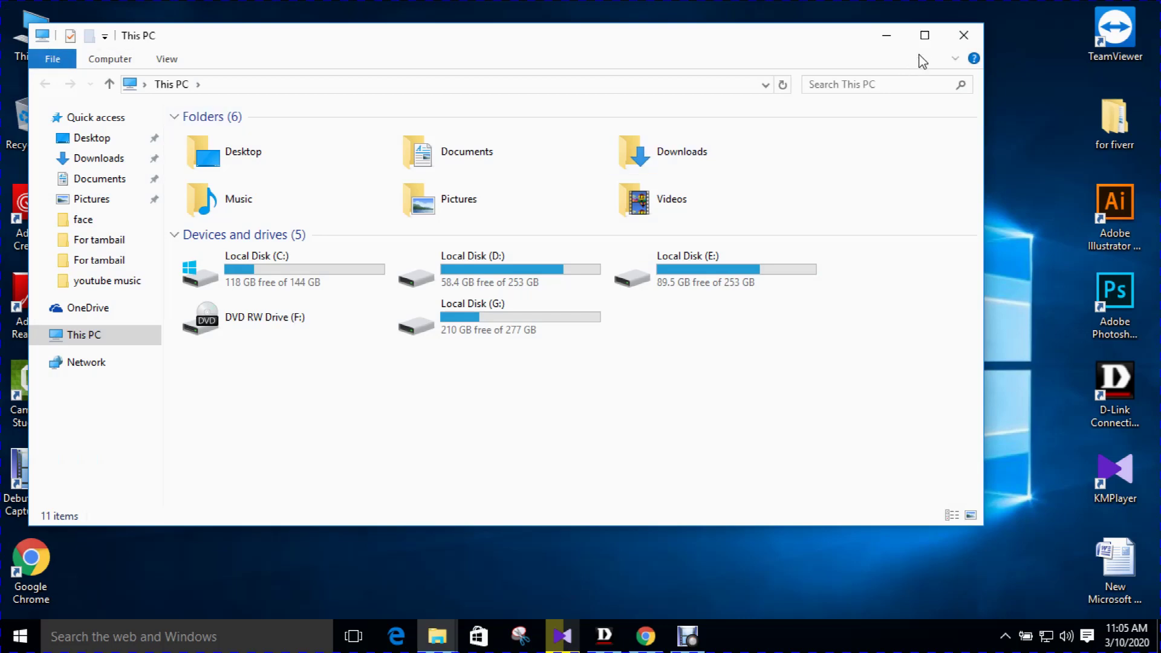
{"action": "left_click", "coordinate": [924, 35]}
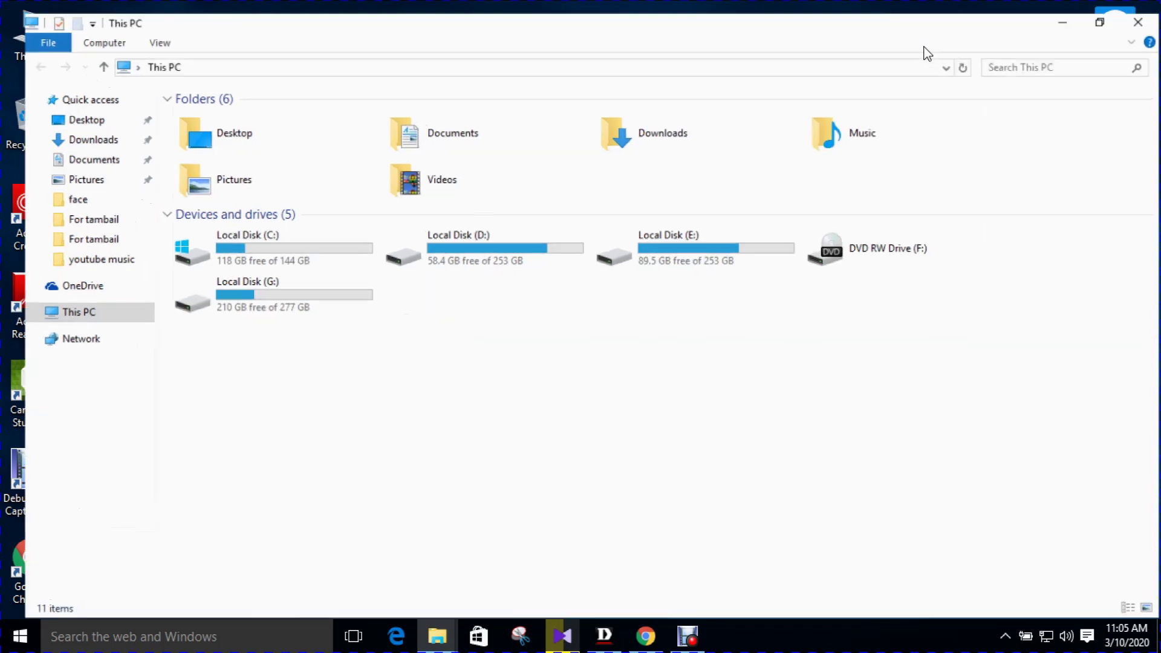
{"action": "left_click", "coordinate": [290, 305]}
{"action": "double_click", "coordinate": [290, 304]}
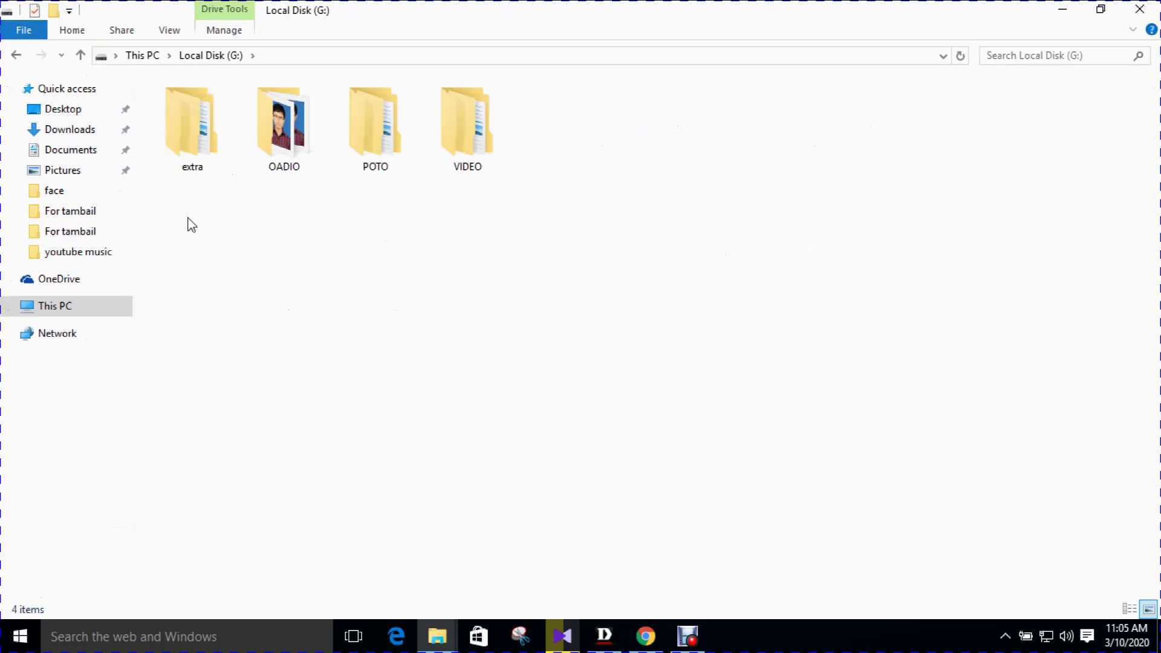
{"action": "left_click", "coordinate": [196, 167]}
{"action": "double_click", "coordinate": [196, 167]}
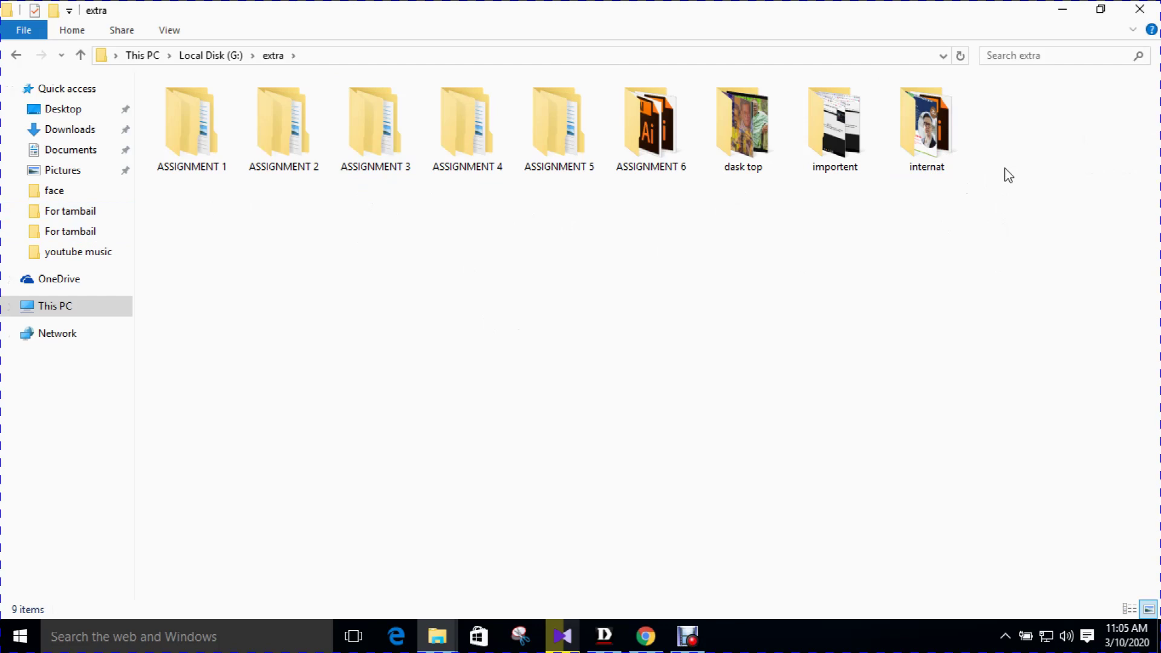
Change the extra folder's layout to Medium icons, followed by Small icons.
{"action": "left_click_drag", "start_coordinate": [1020, 198], "coordinate": [403, 171]}
{"action": "left_click", "coordinate": [170, 32]}
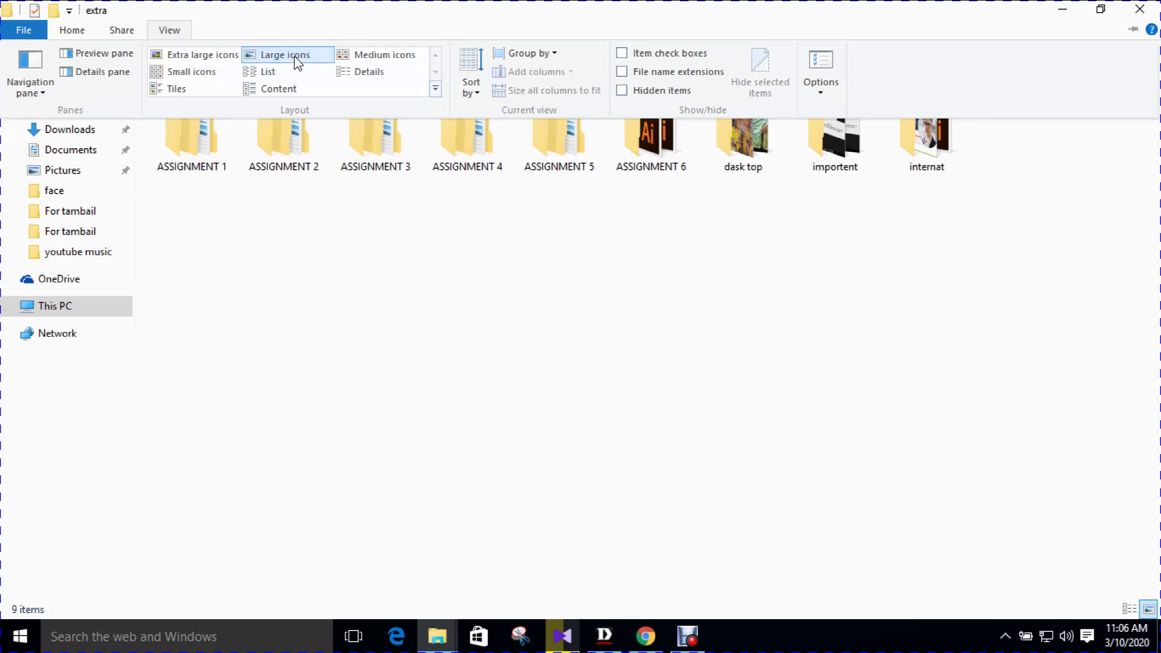
{"action": "left_click", "coordinate": [356, 58]}
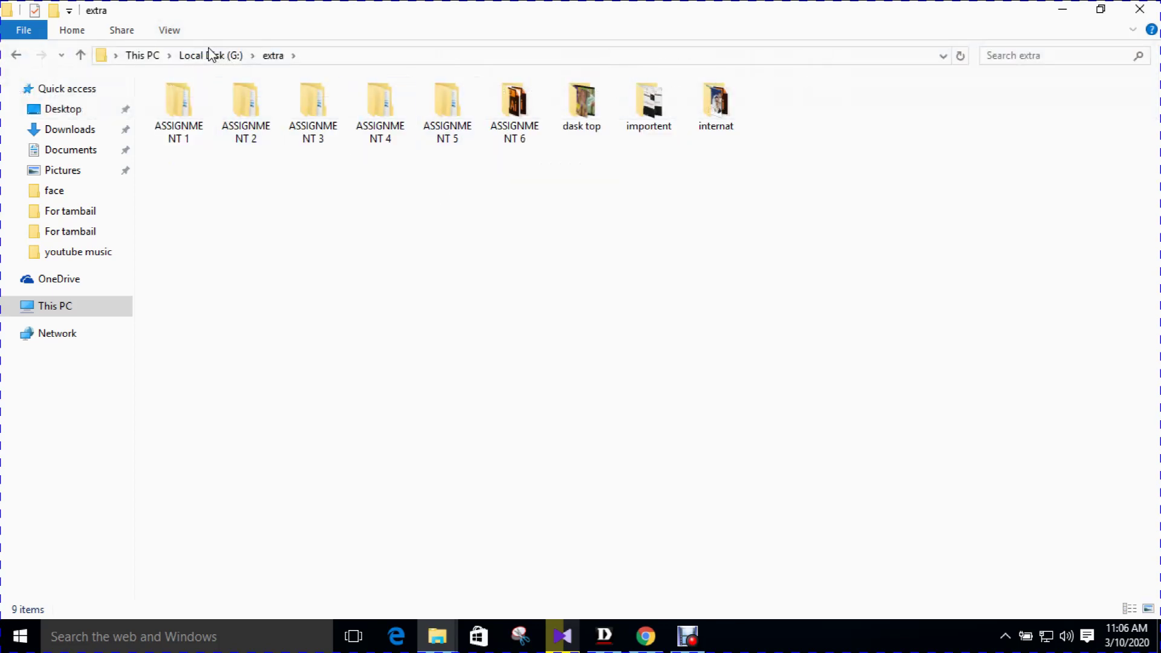
{"action": "left_click", "coordinate": [175, 33]}
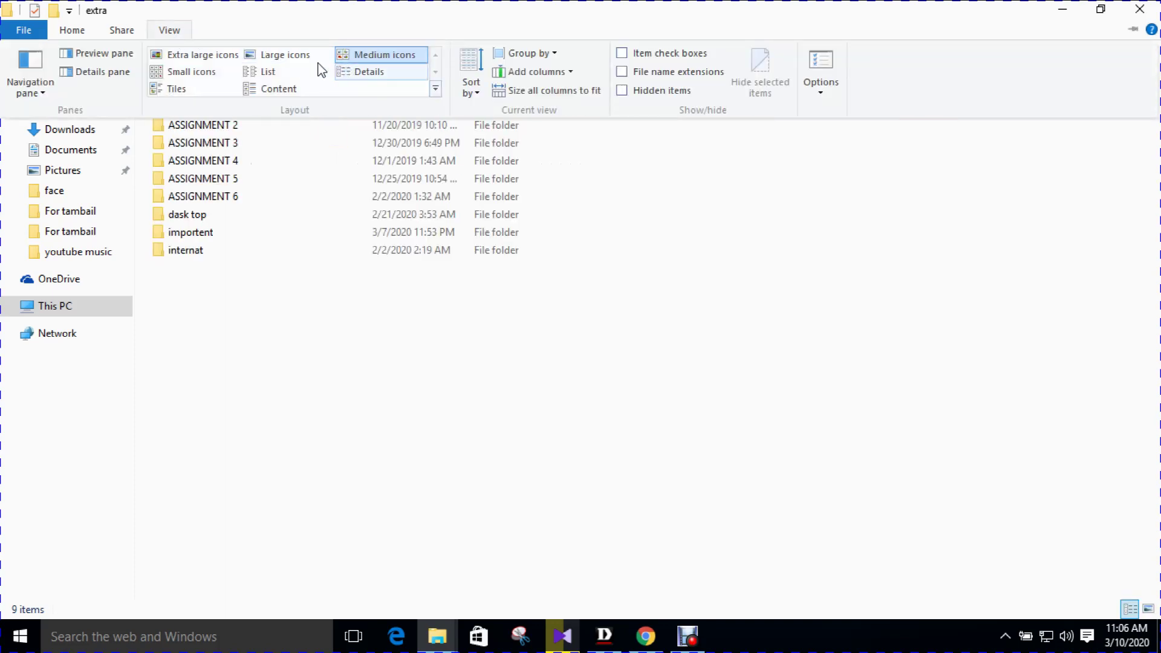
{"action": "left_click", "coordinate": [206, 76]}
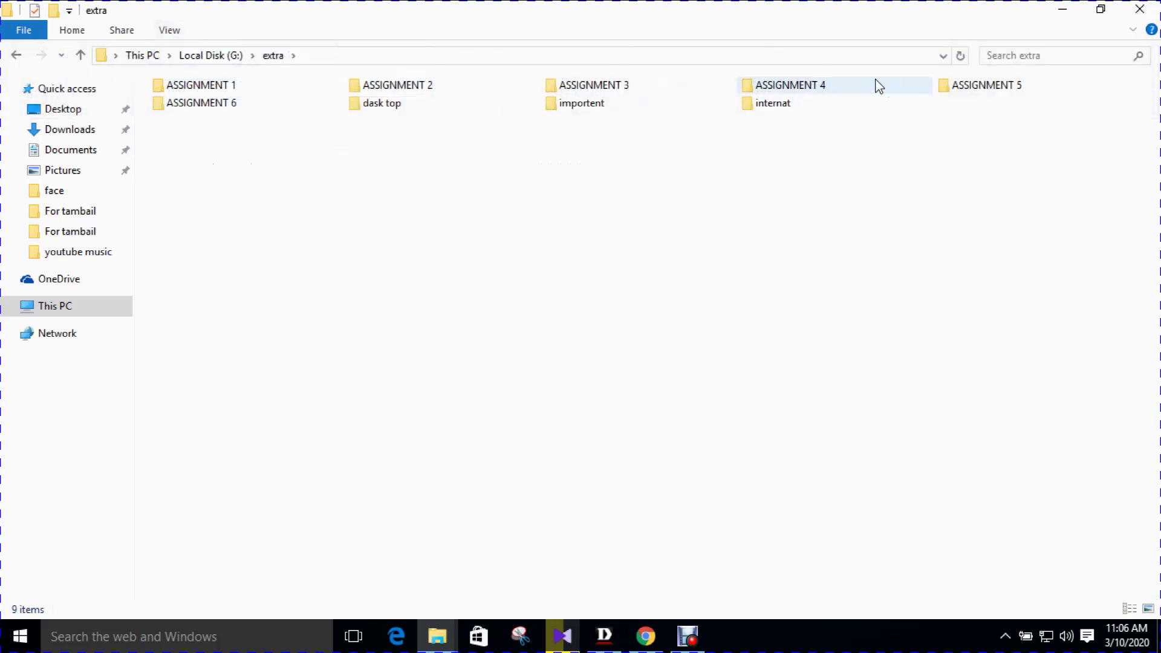
Change the extra folder's layout to Extra large icons and look through its subfolders.
{"action": "left_click", "coordinate": [172, 31]}
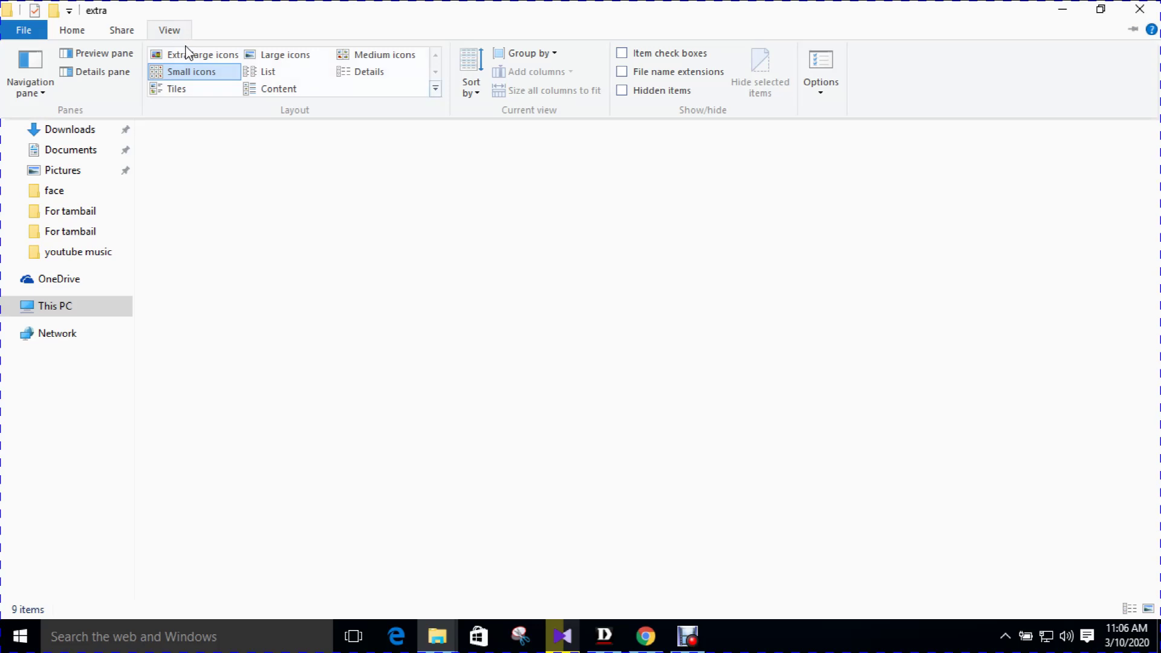
{"action": "left_click", "coordinate": [198, 53]}
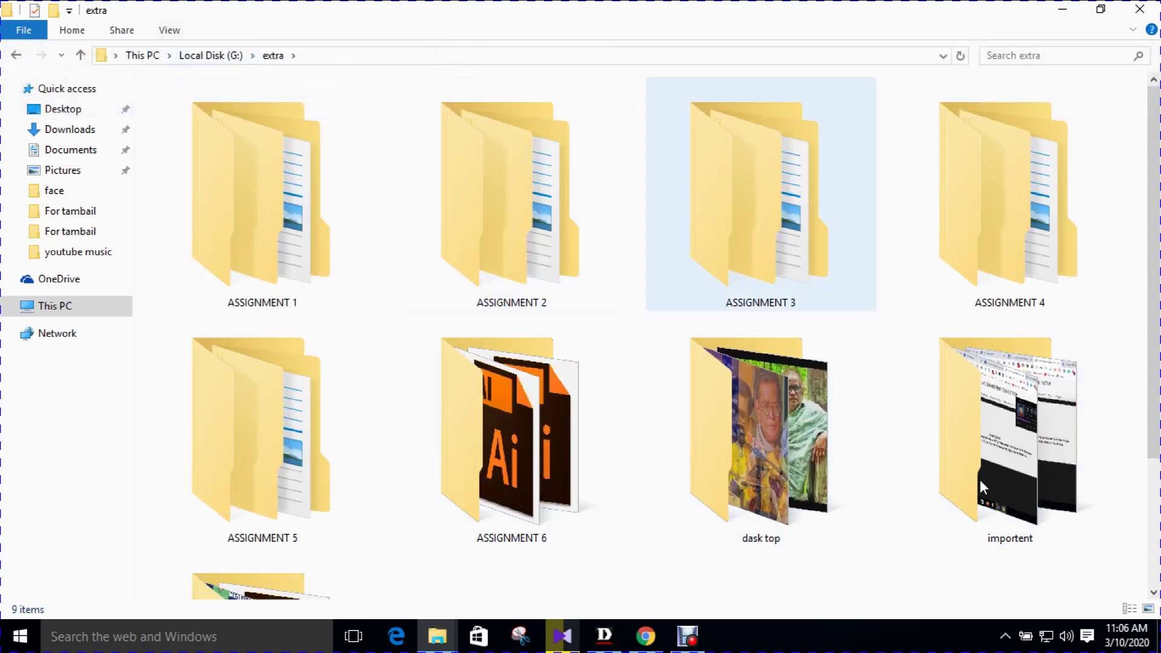
{"action": "scroll", "coordinate": [508, 284], "scroll_direction": "down", "scroll_amount": 3}
{"action": "scroll", "coordinate": [516, 293], "scroll_direction": "up", "scroll_amount": 3}
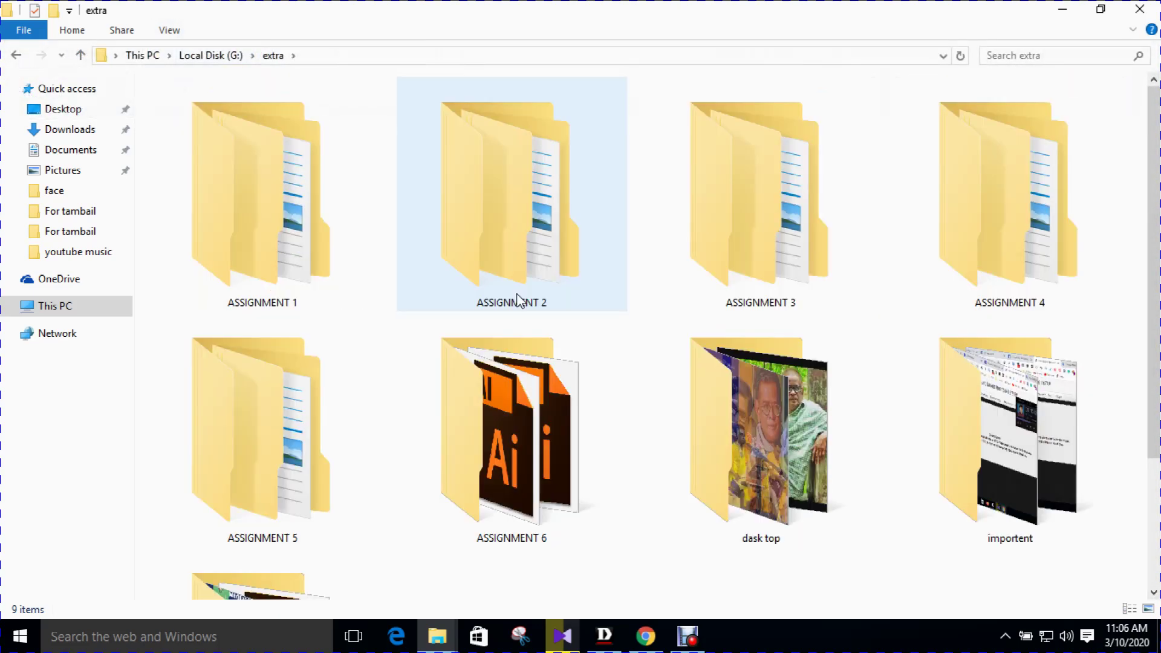
Change the extra folder's layout to Tiles, followed by Large icons, and refresh the folder.
{"action": "left_click", "coordinate": [169, 31]}
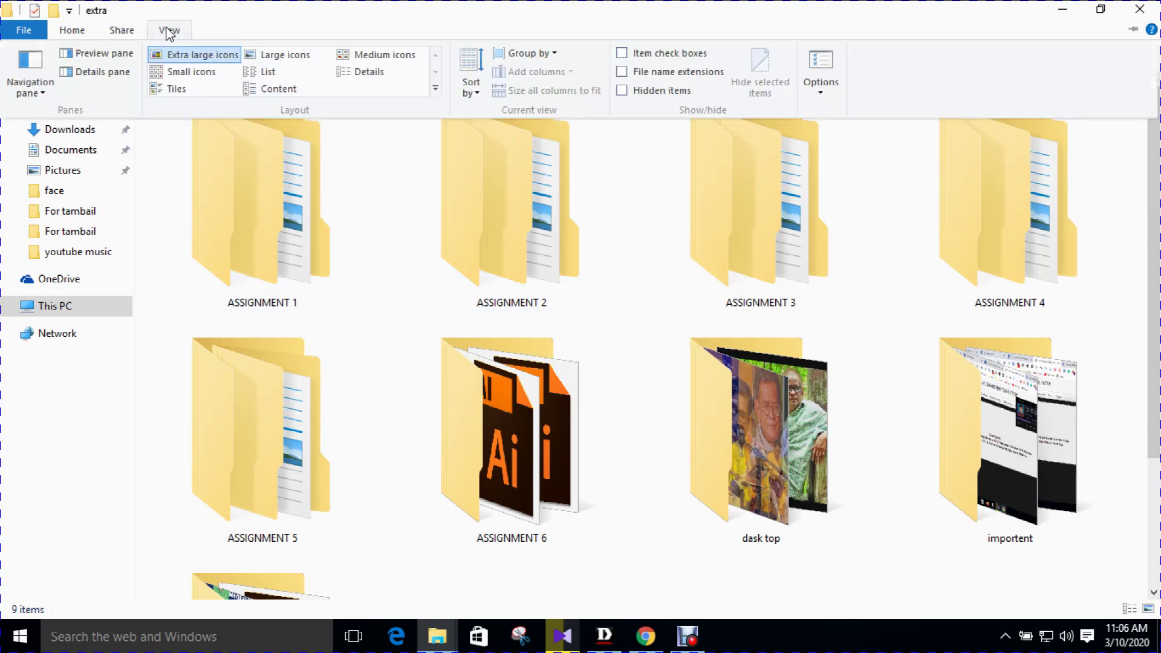
{"action": "left_click", "coordinate": [177, 89]}
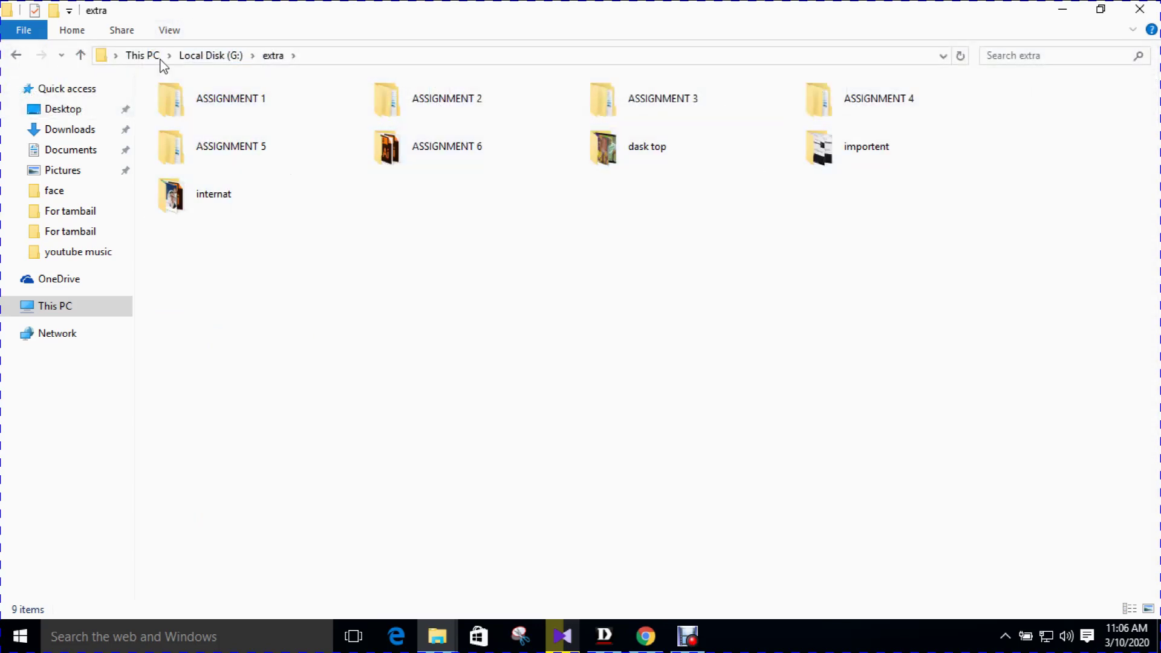
{"action": "left_click", "coordinate": [173, 32]}
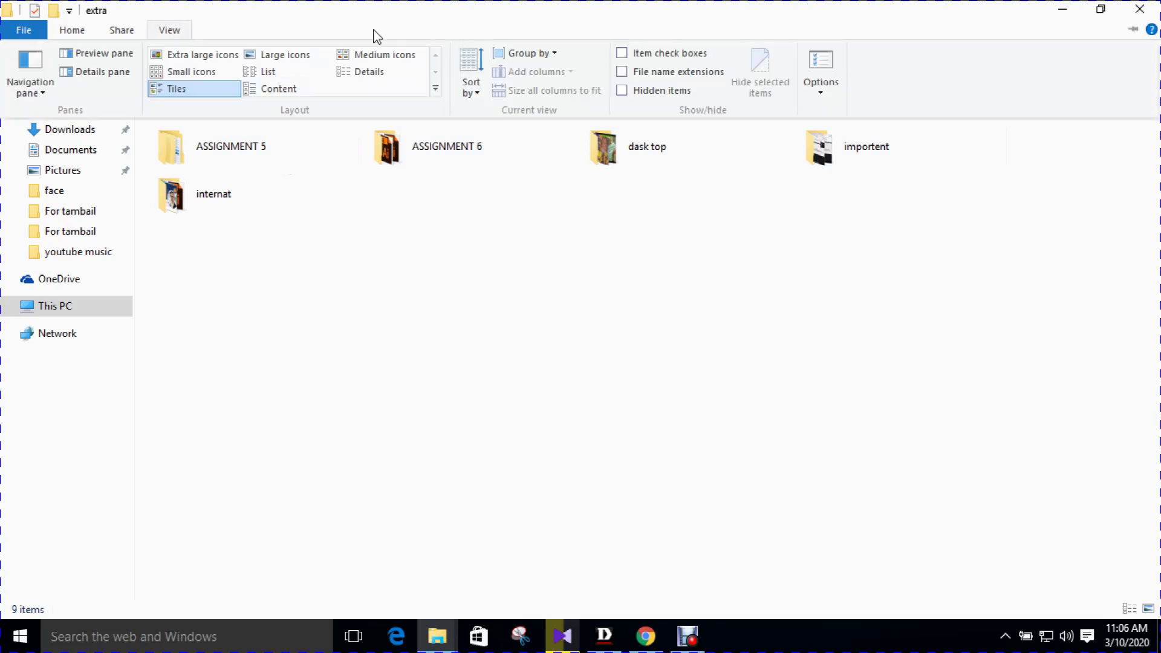
{"action": "left_click", "coordinate": [285, 58]}
{"action": "right_click", "coordinate": [393, 276]}
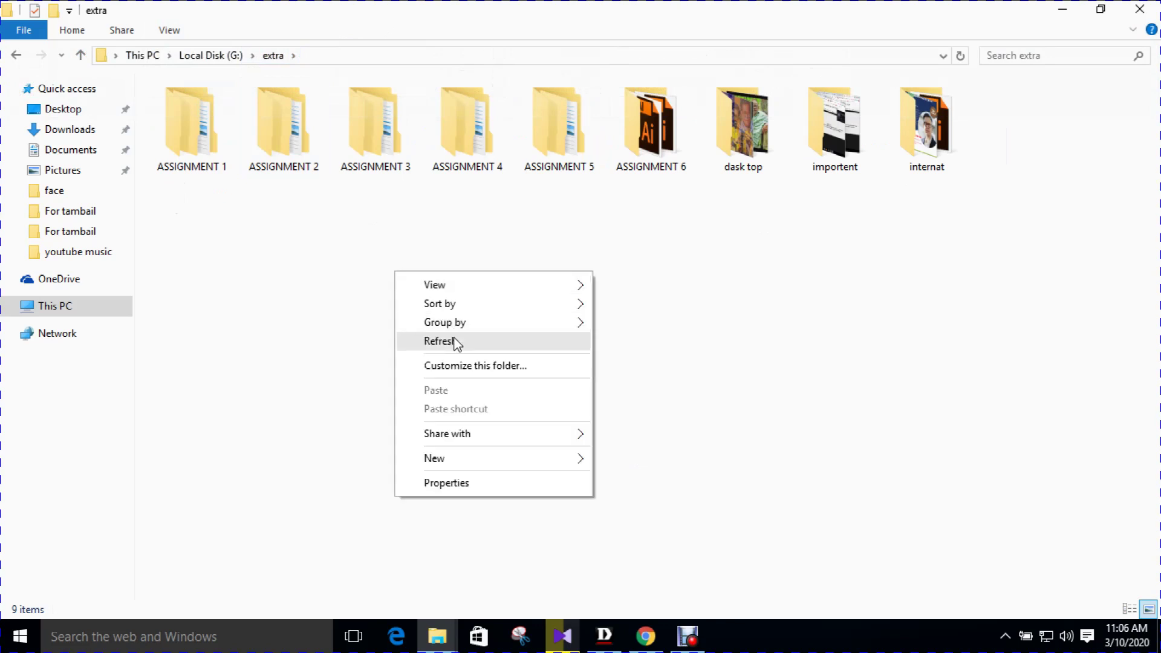
{"action": "left_click", "coordinate": [456, 339]}
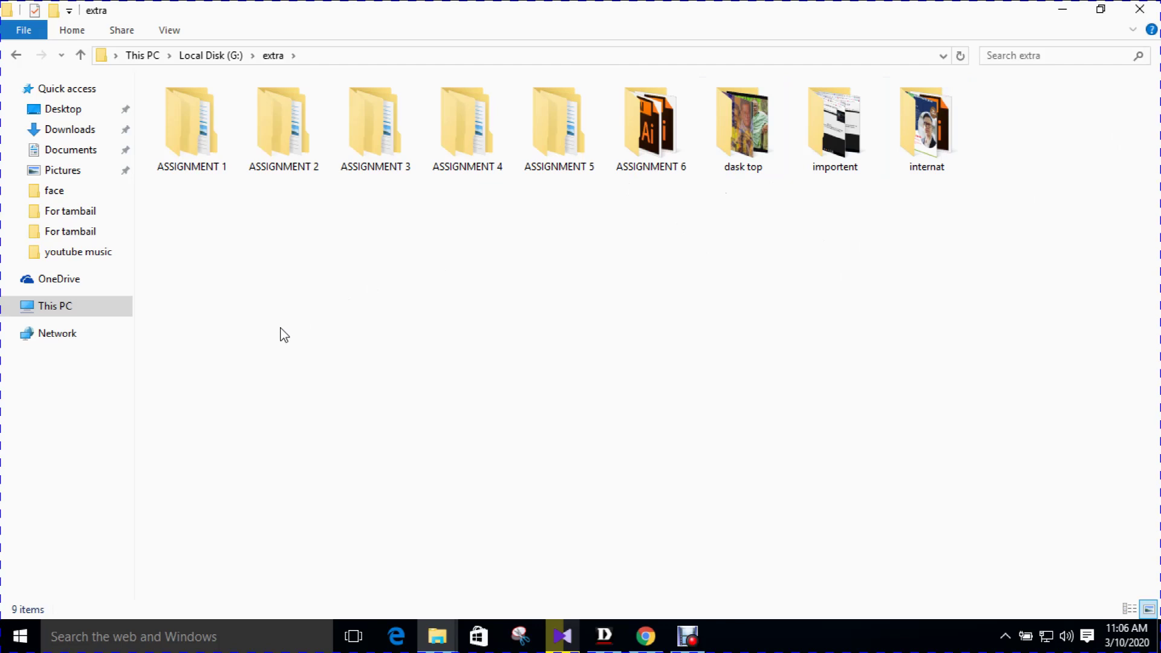
Select the internat folder, view its available actions without choosing one, and refresh the extra folder.
{"action": "left_click", "coordinate": [945, 162]}
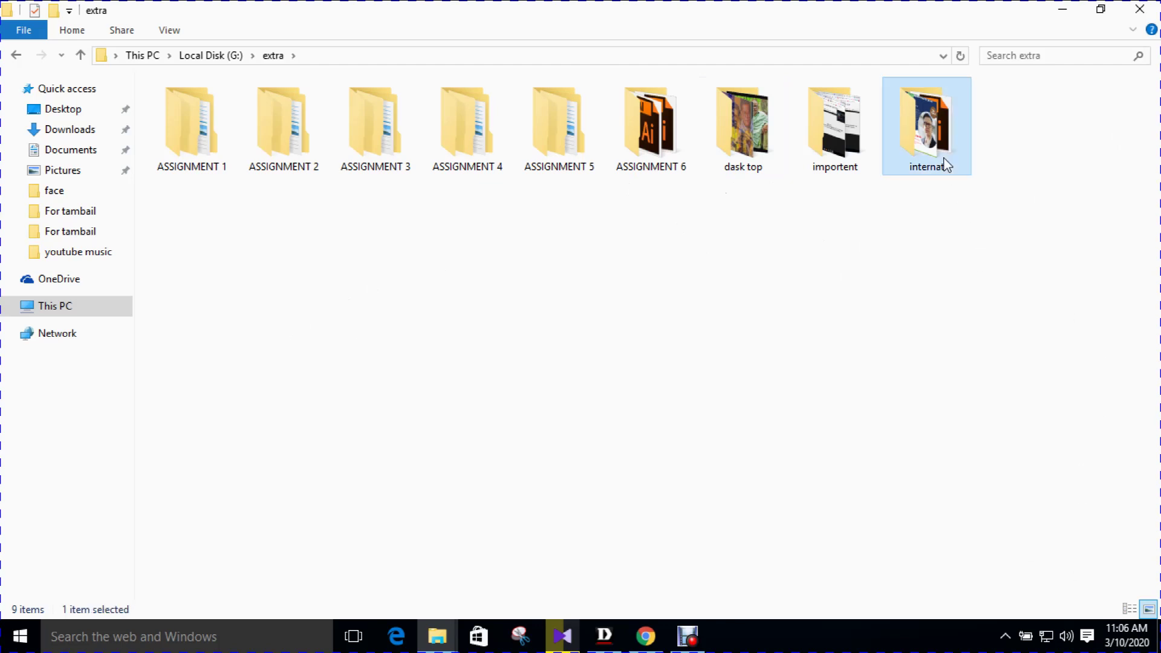
{"action": "right_click", "coordinate": [929, 140]}
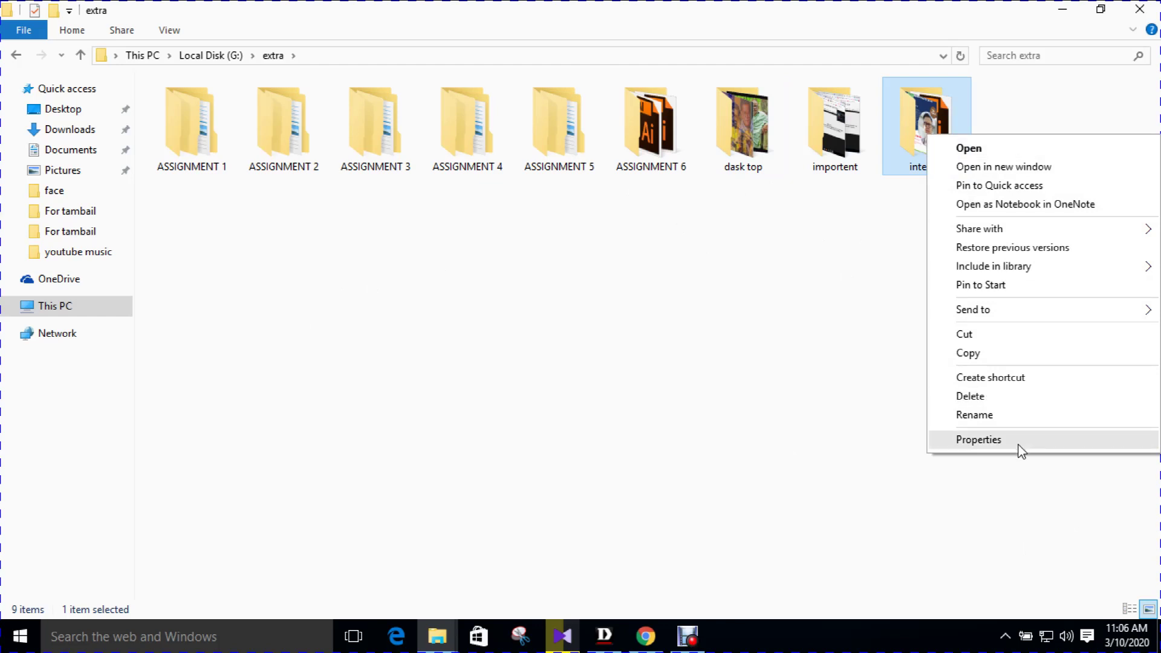
{"action": "right_click", "coordinate": [683, 278]}
{"action": "left_click", "coordinate": [730, 347]}
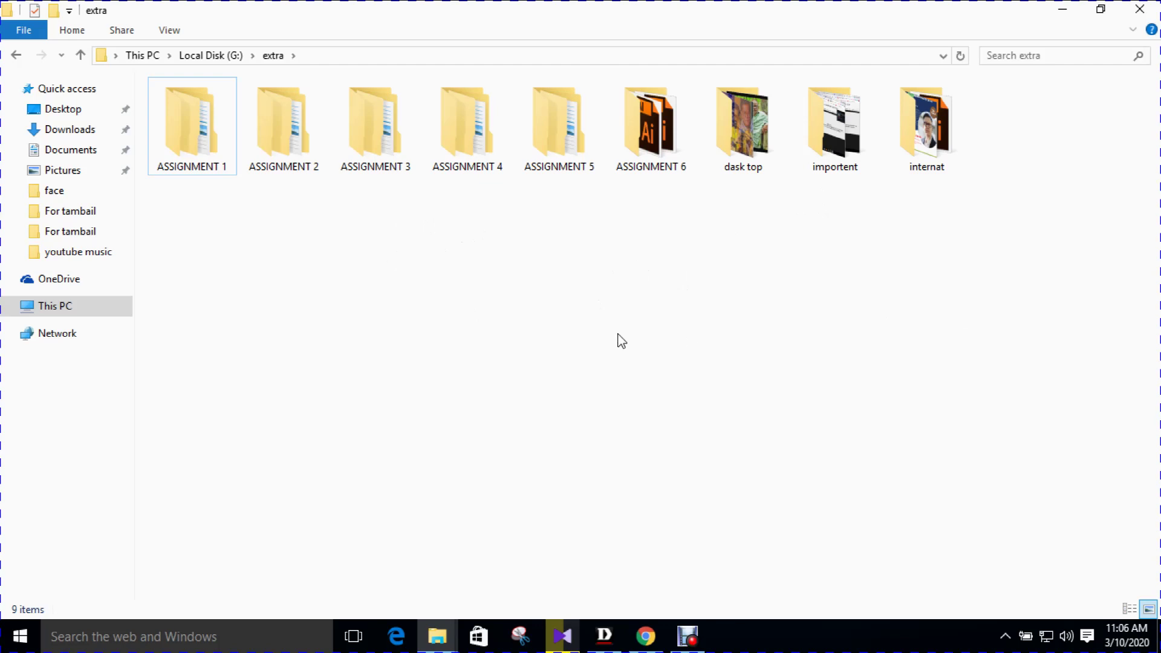
Close the extra folder's window and refresh the desktop.
{"action": "left_click", "coordinate": [1140, 9]}
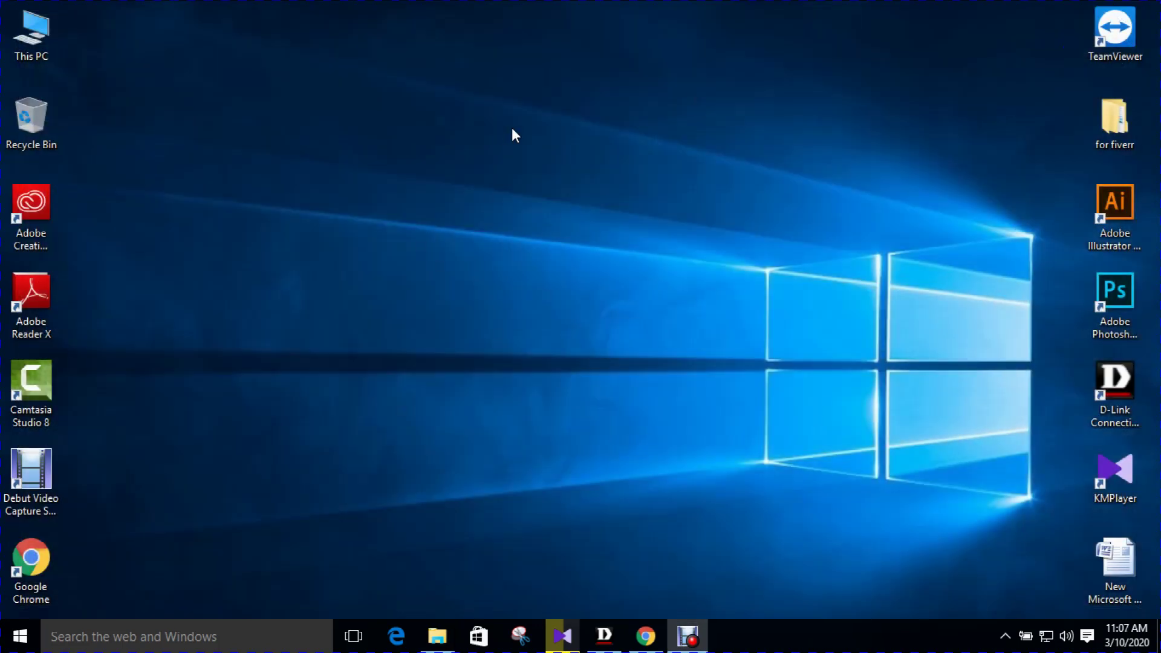
{"action": "right_click", "coordinate": [496, 127]}
{"action": "left_click", "coordinate": [539, 174]}
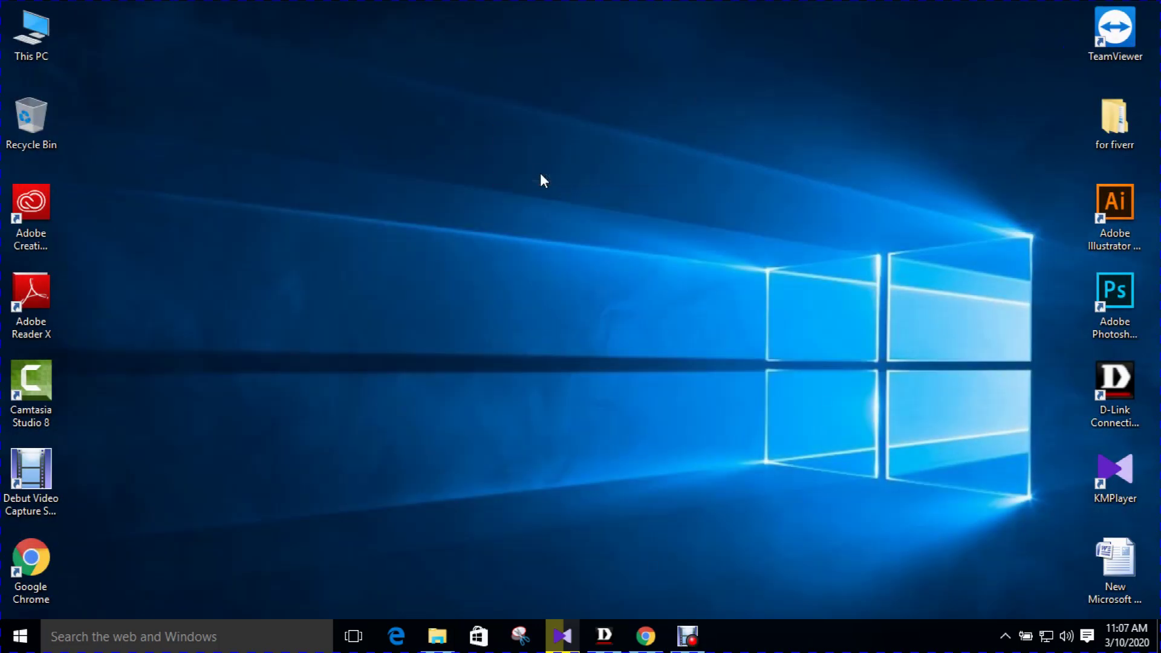